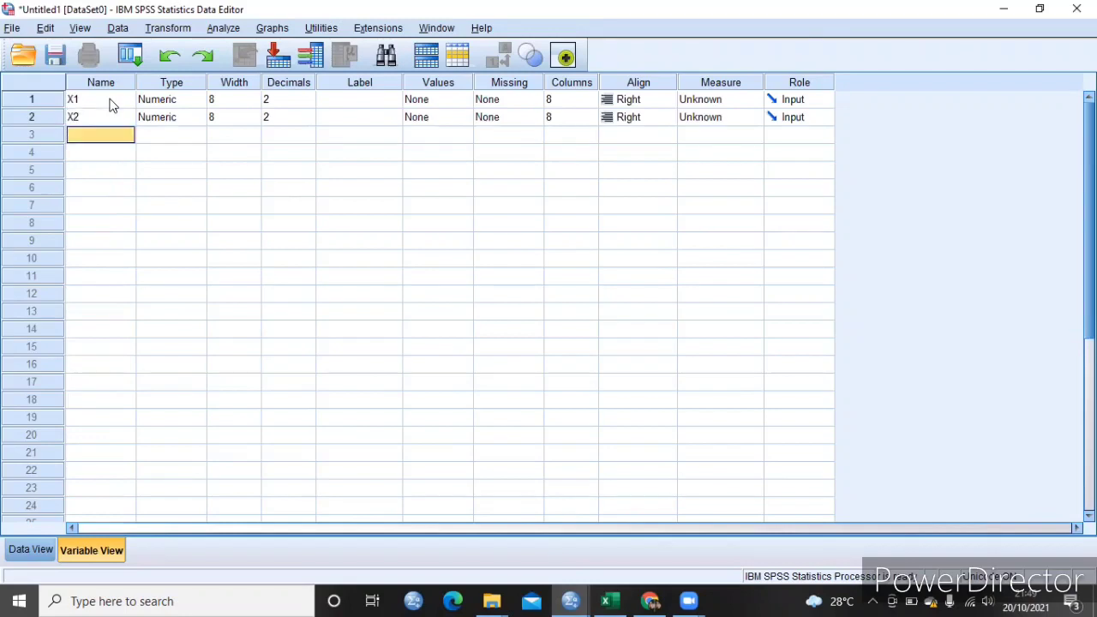
- Add two more variables named X3 and Y below X2 in the variable list
text(X3)
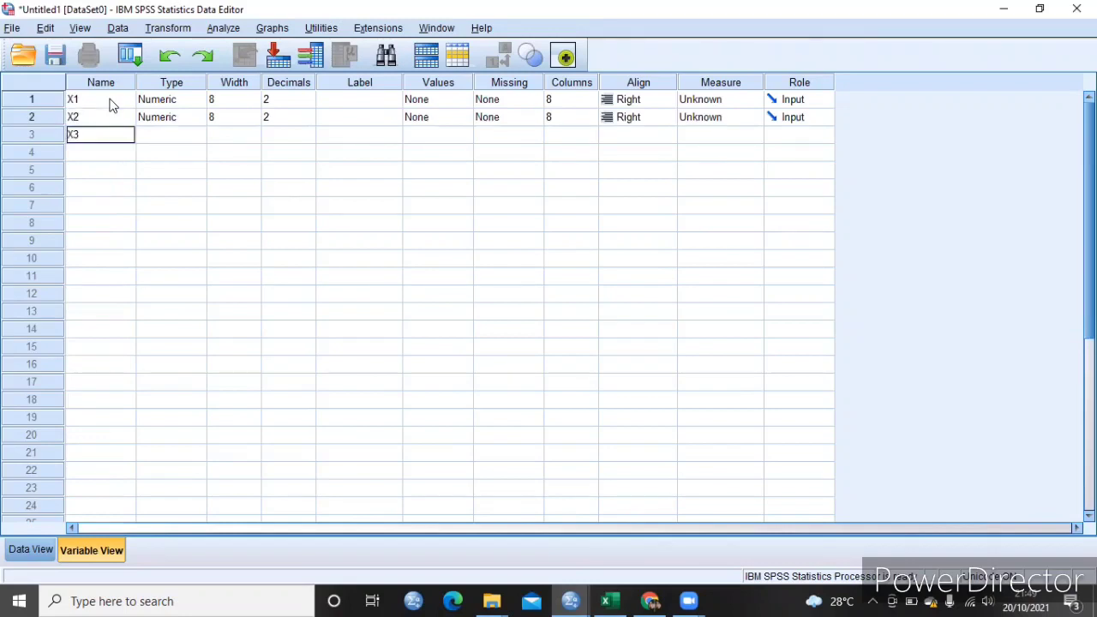
key(Return)
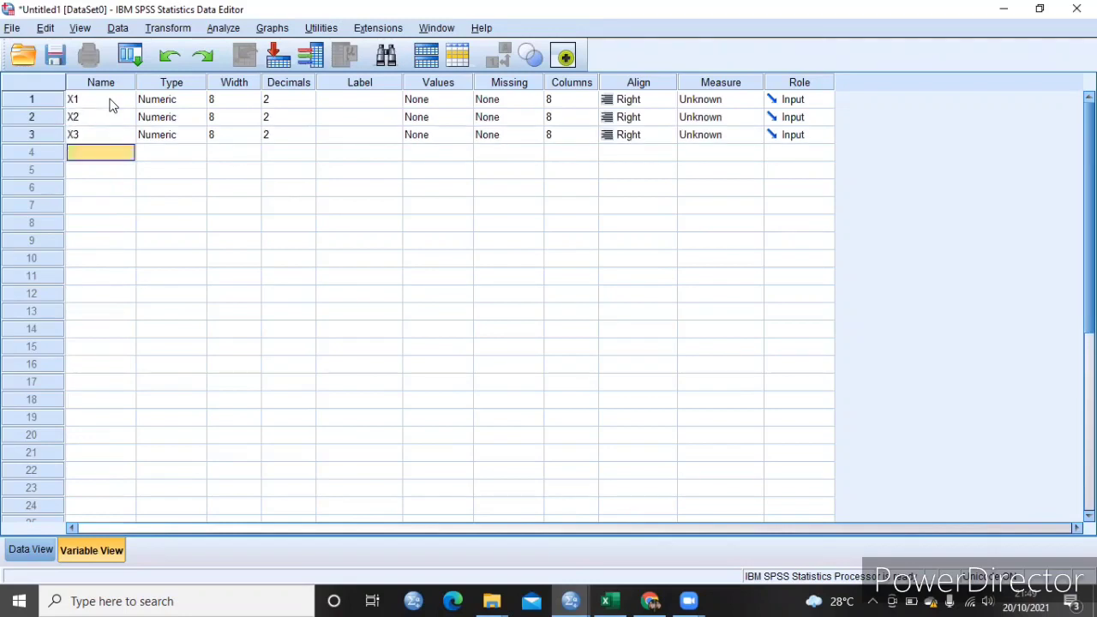
text(Y)
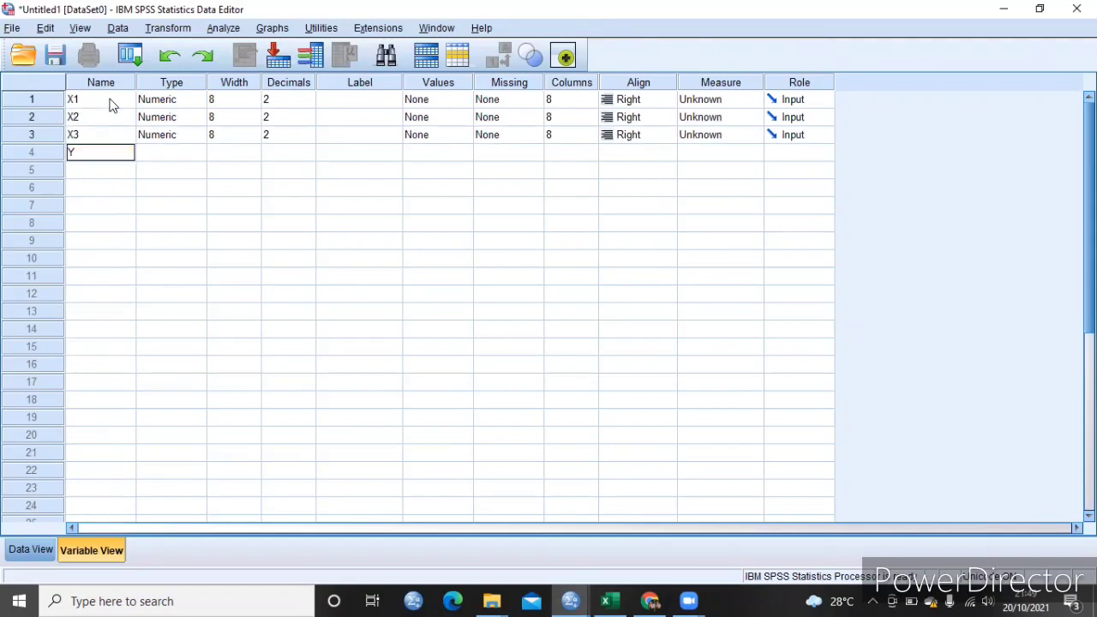
- Set the decimals of variables X1, X2, X3 and Y to 0
click(306, 104)
double_click(305, 104)
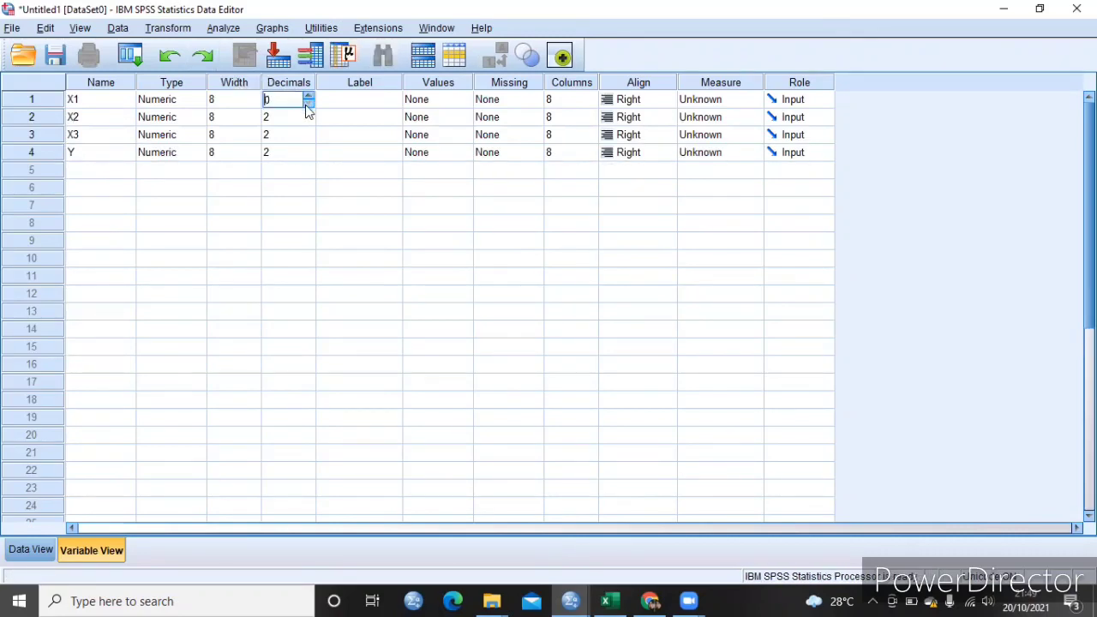
click(309, 120)
double_click(310, 120)
click(307, 141)
double_click(307, 141)
click(308, 163)
double_click(307, 163)
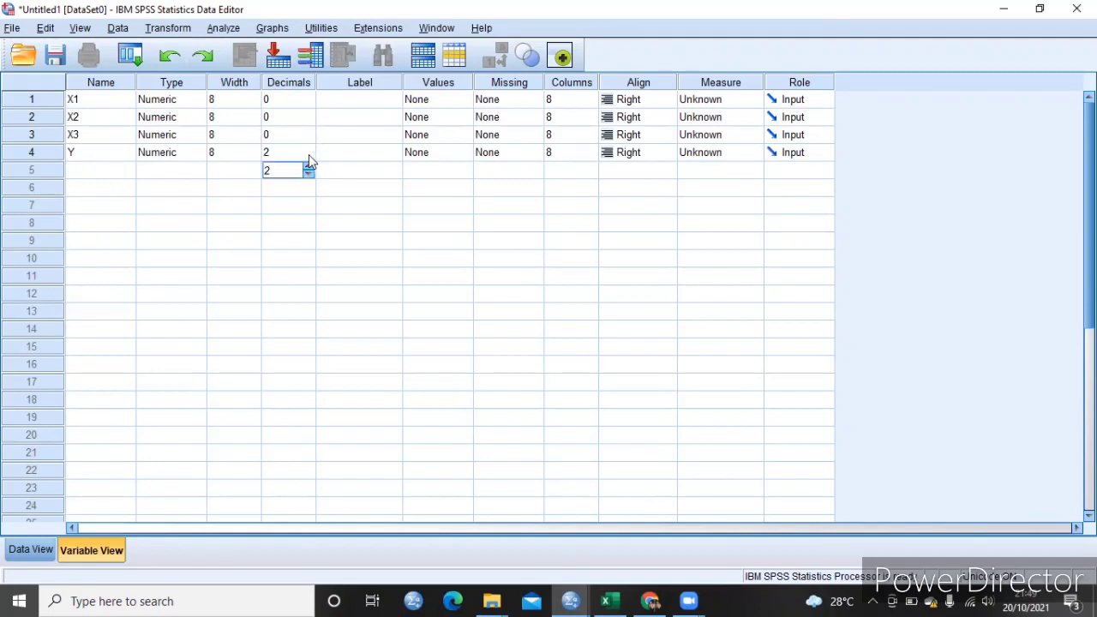
click(309, 155)
double_click(309, 155)
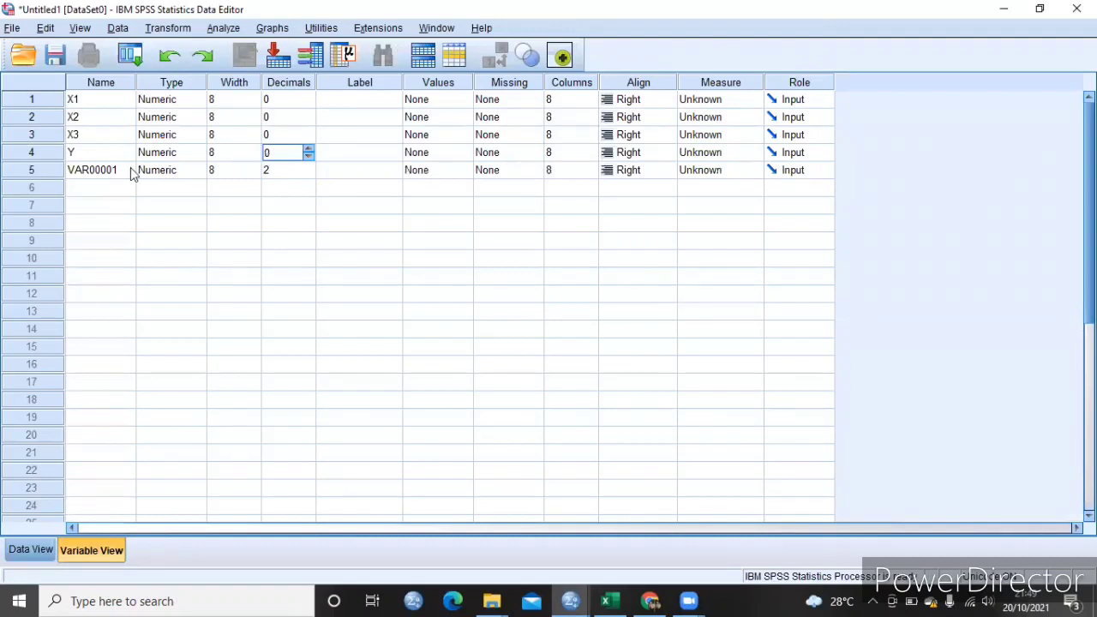
- Delete the stray variable in row 5, below Y
click(44, 171)
right_click(45, 172)
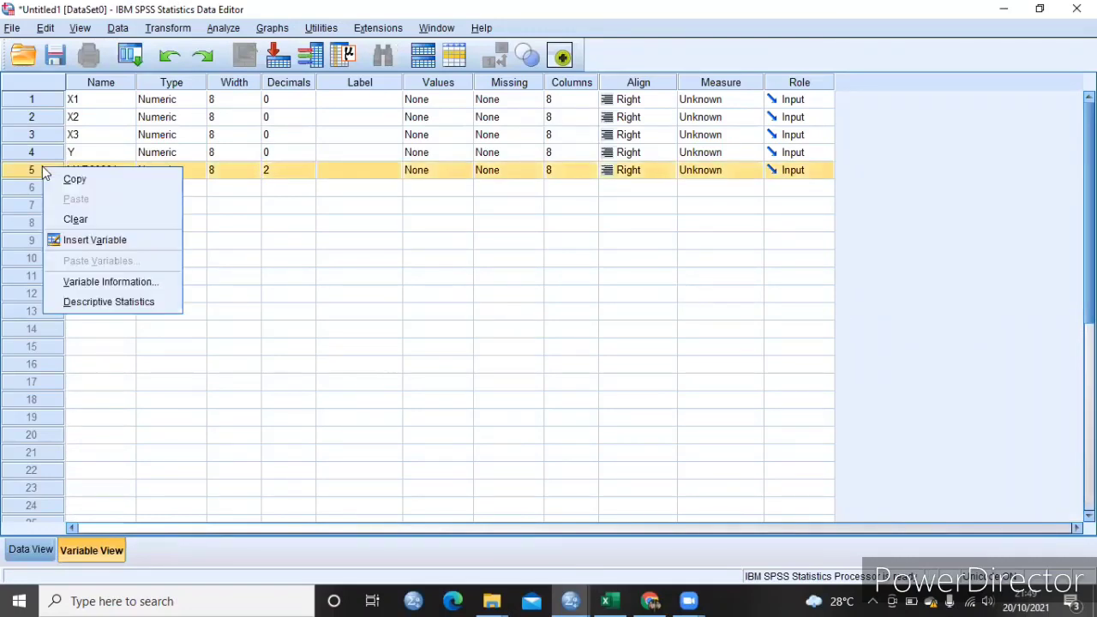
click(77, 219)
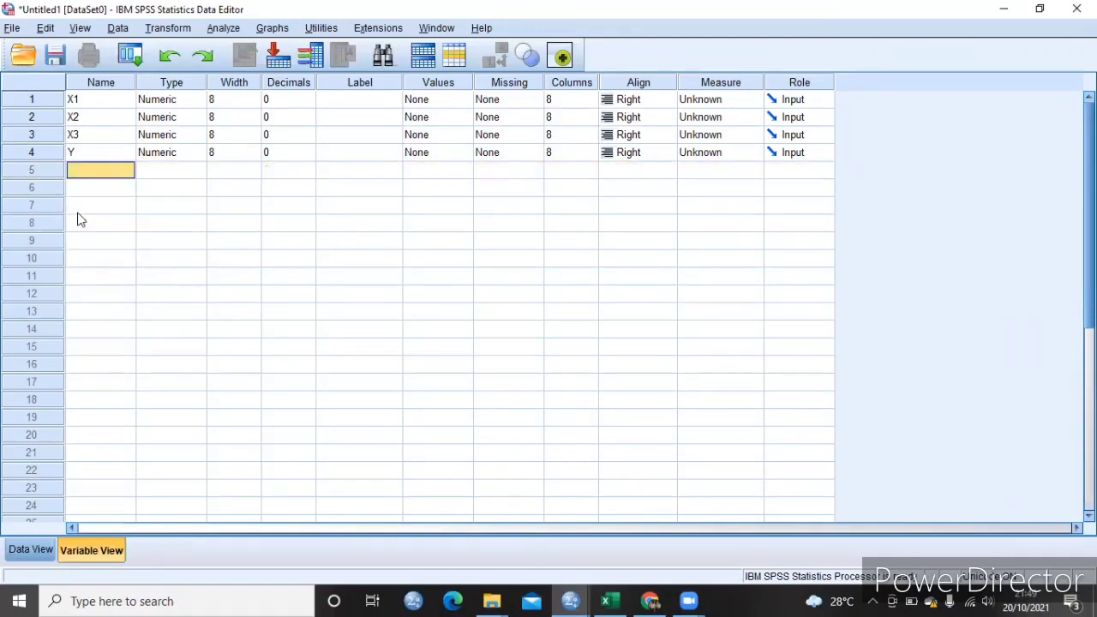
click(115, 151)
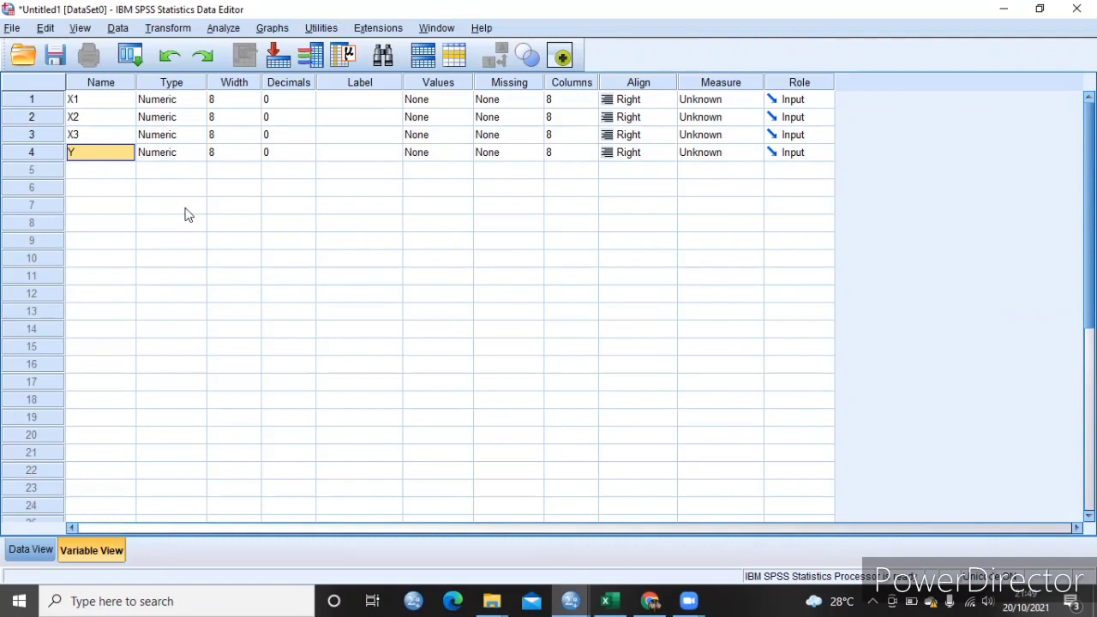
- Copy the TX.1 totals (F2:F16) from the Excel workbook and paste them into the X1 column of the SPSS data sheet, starting at row 1
click(39, 552)
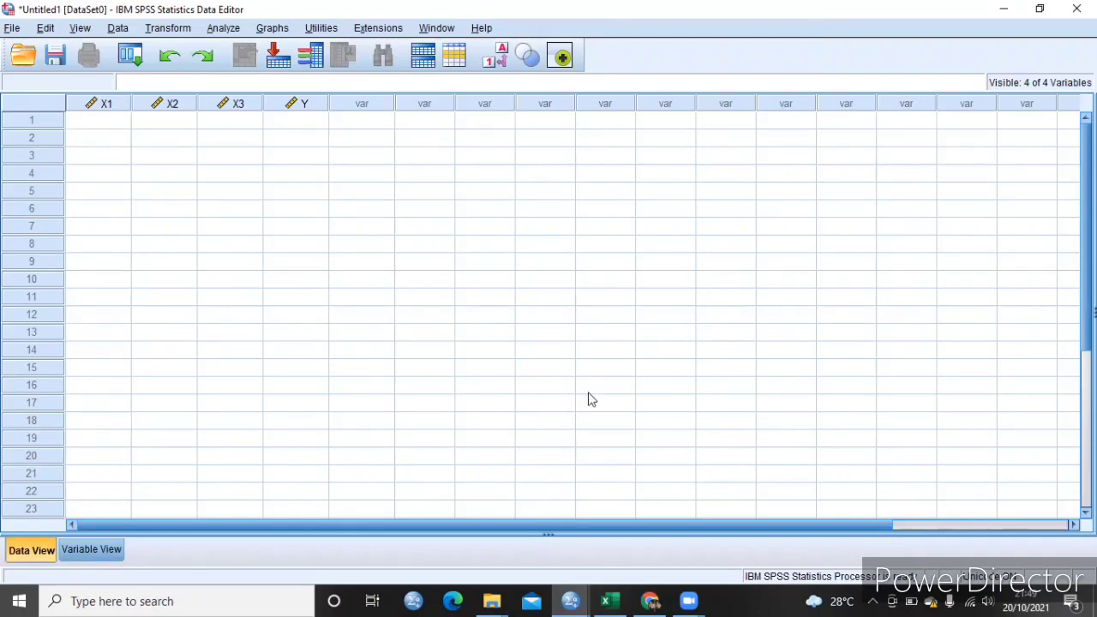
mouse_move(623, 600)
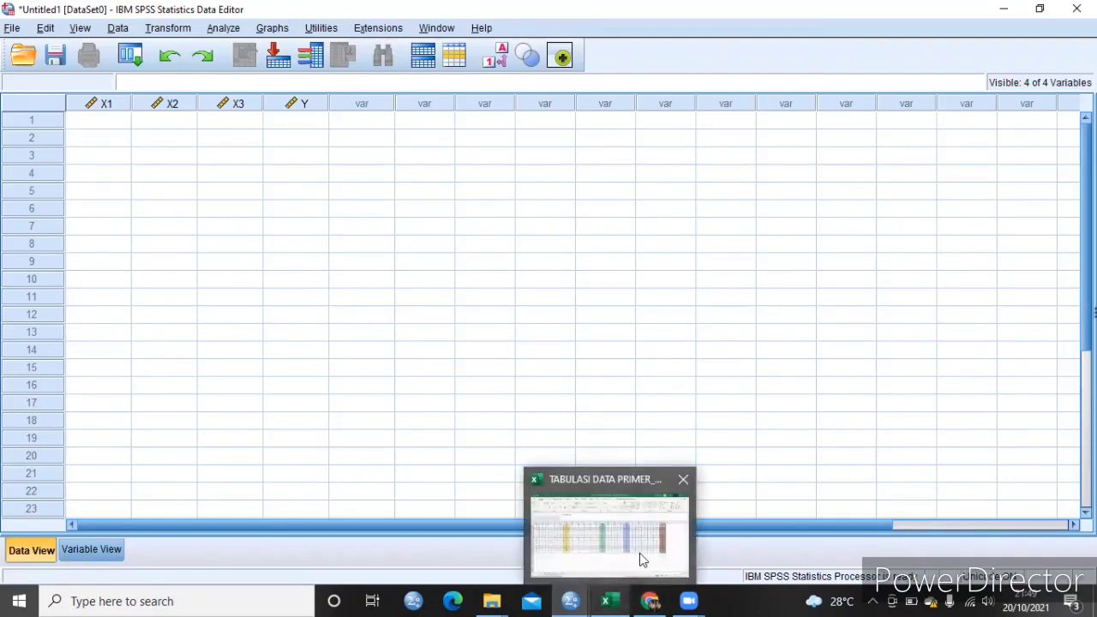
click(639, 553)
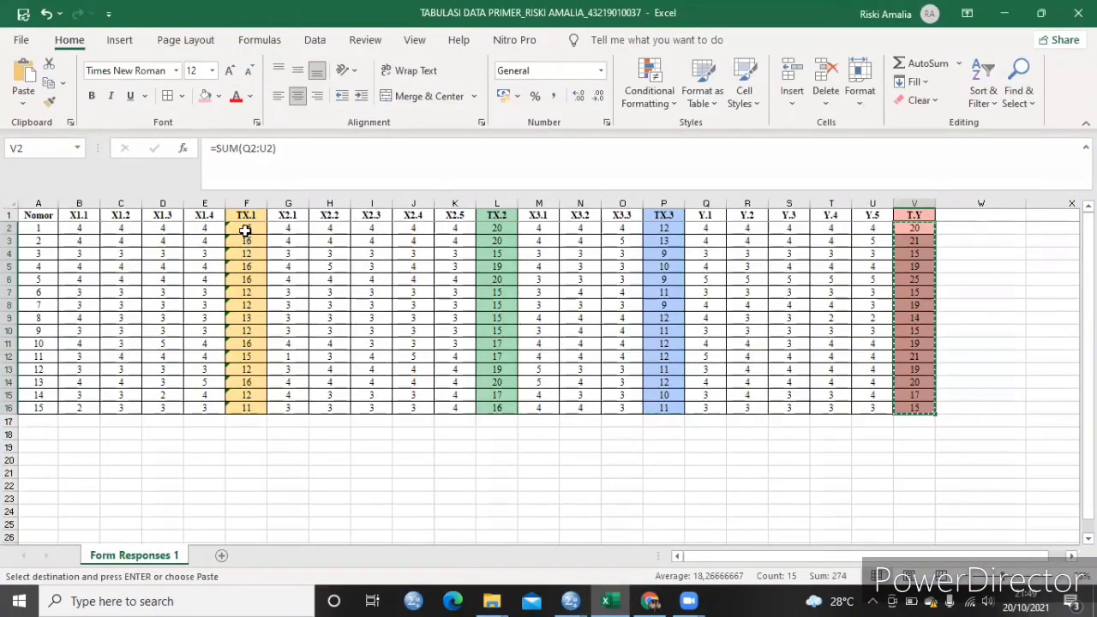
drag(246, 228, 245, 405)
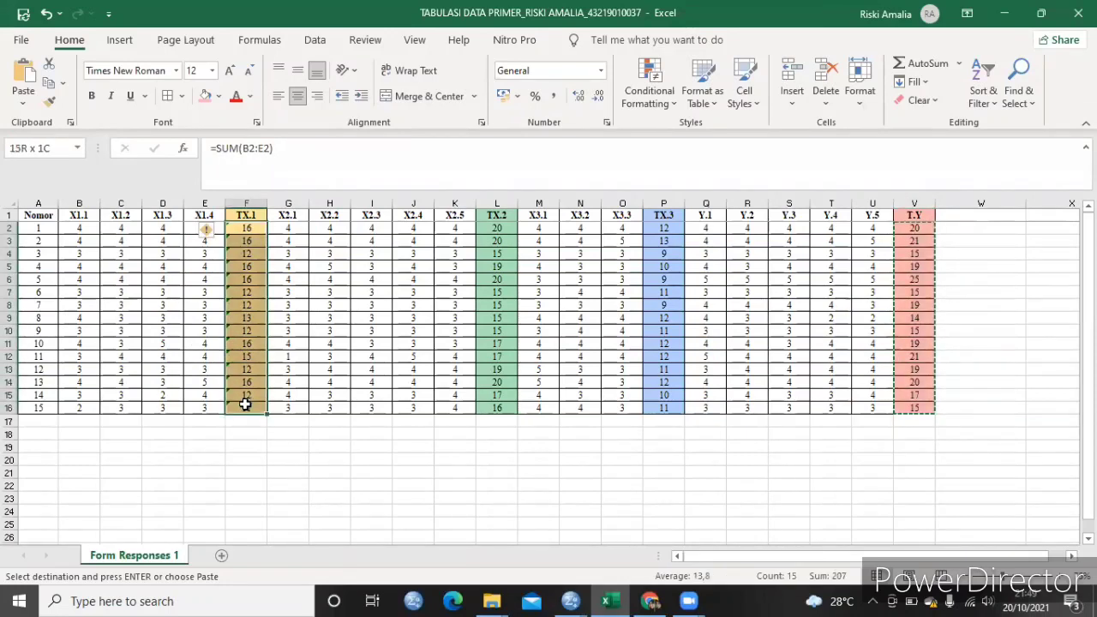
right_click(241, 278)
click(277, 190)
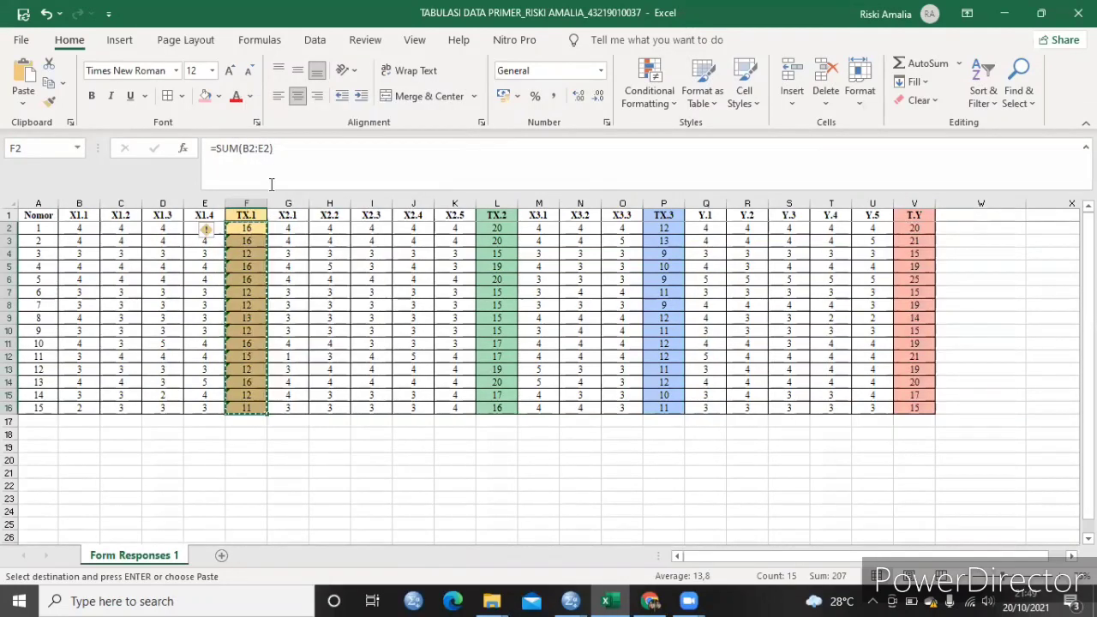
mouse_move(562, 585)
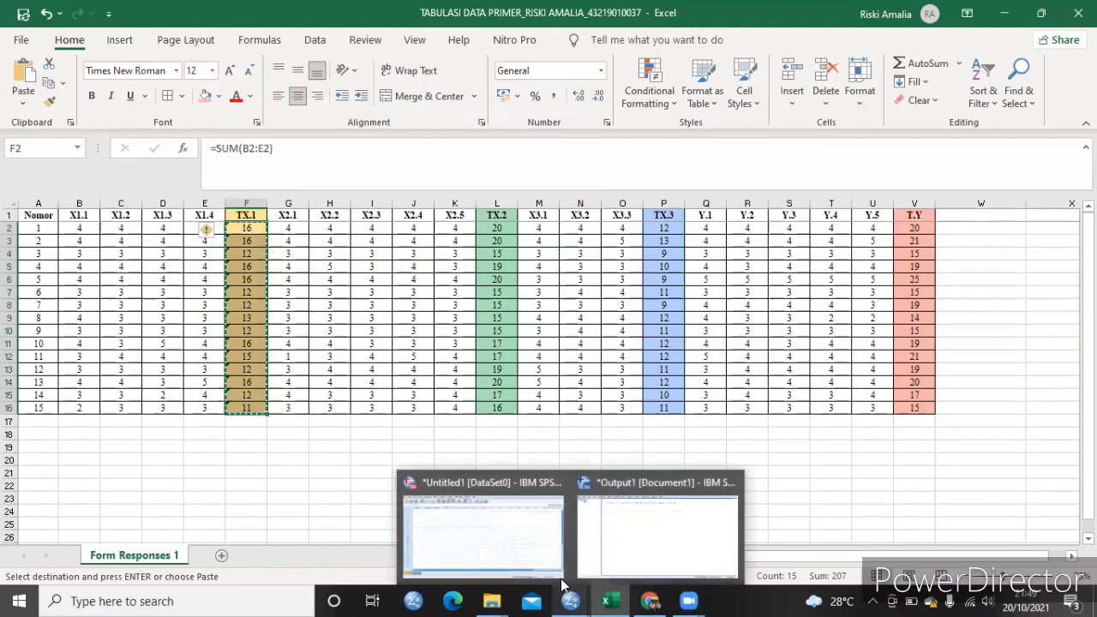
click(506, 549)
click(94, 123)
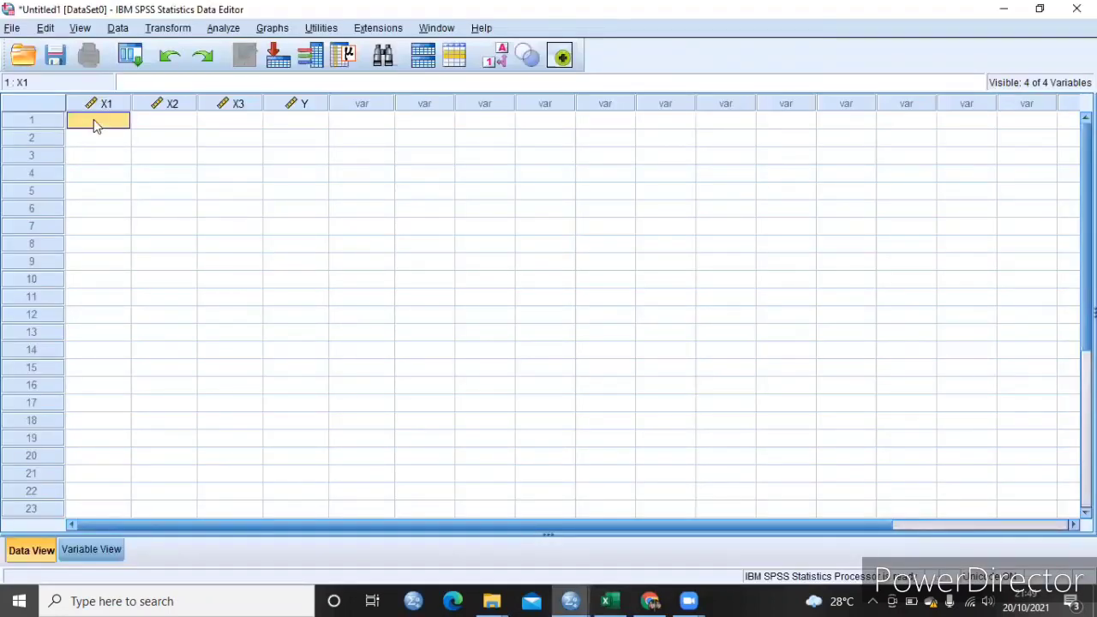
key(ctrl+v)
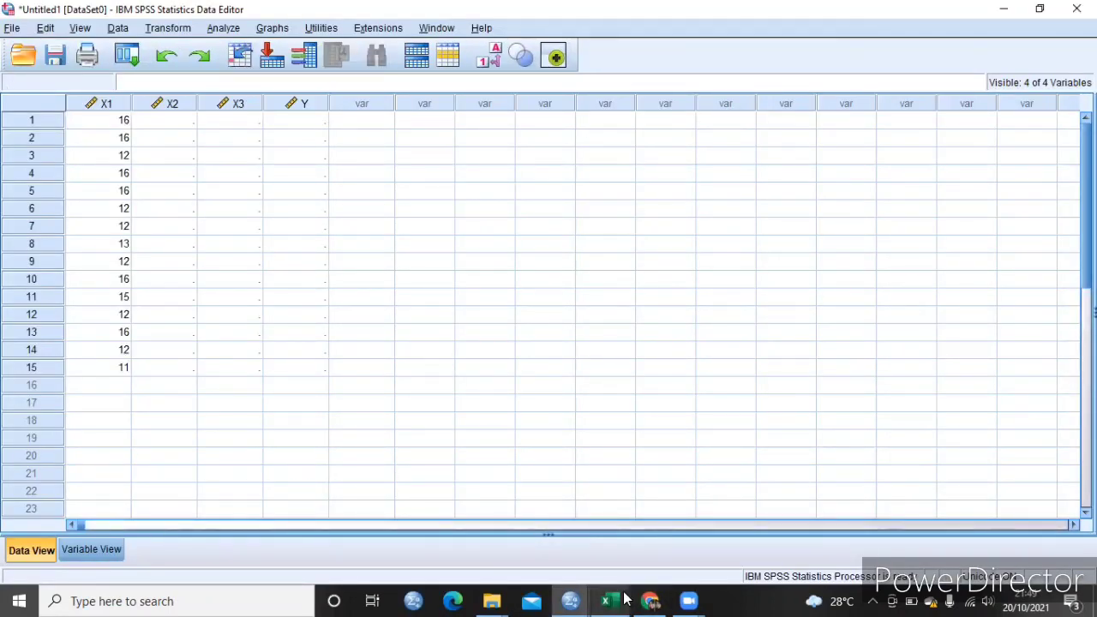
- Copy the TX.2 totals (L2:L16) from the Excel workbook into the X2 column in SPSS, starting at row 1
mouse_move(626, 600)
click(651, 541)
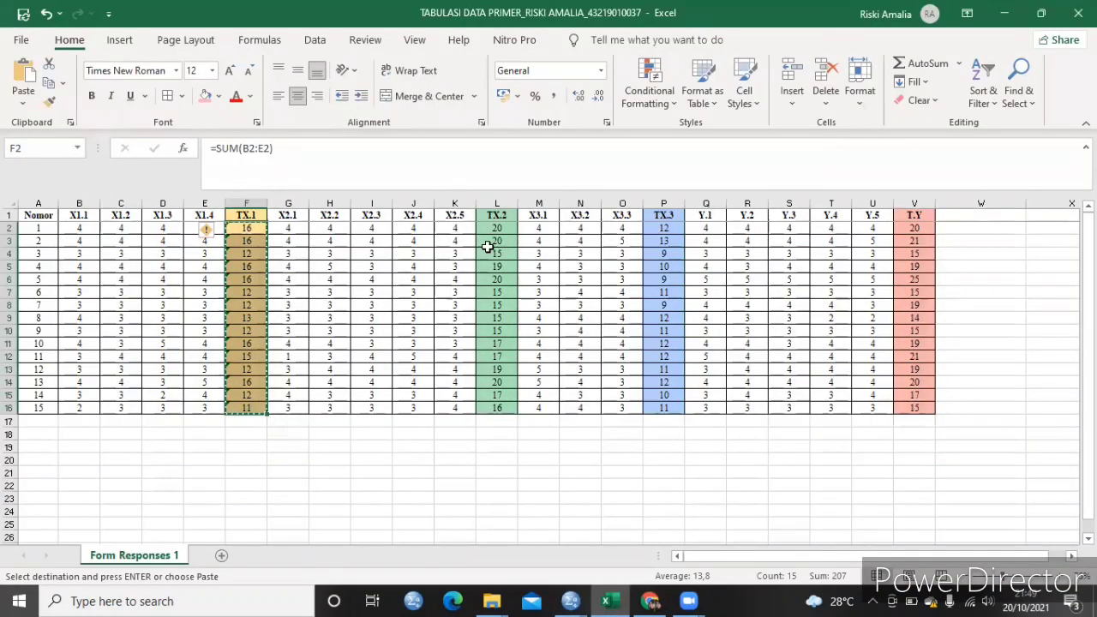
drag(496, 228, 494, 407)
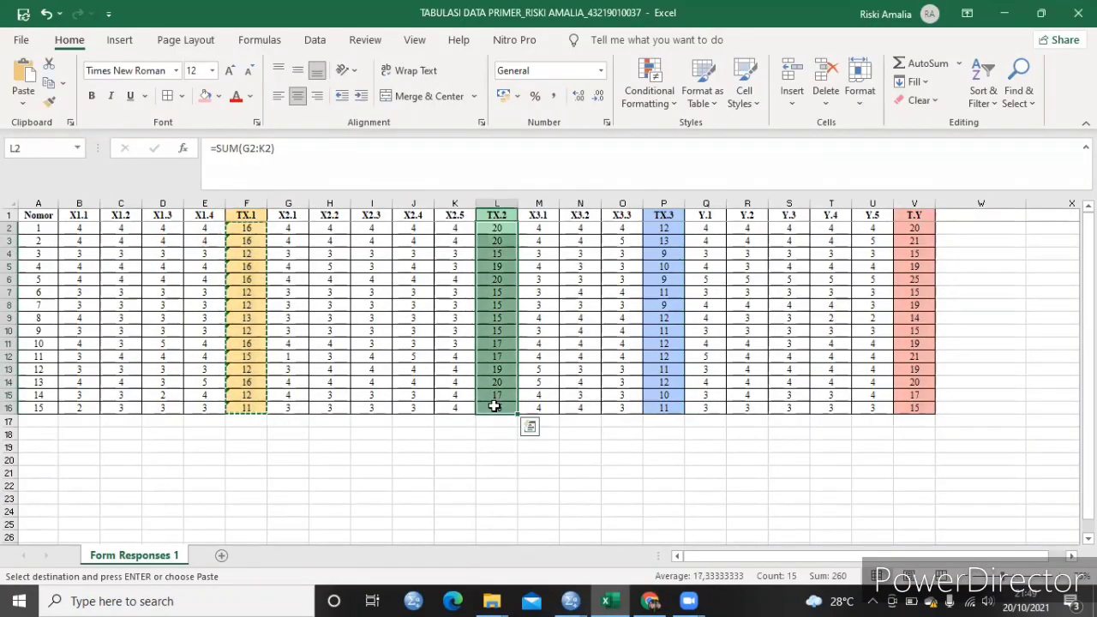
key(ctrl+c)
mouse_move(570, 601)
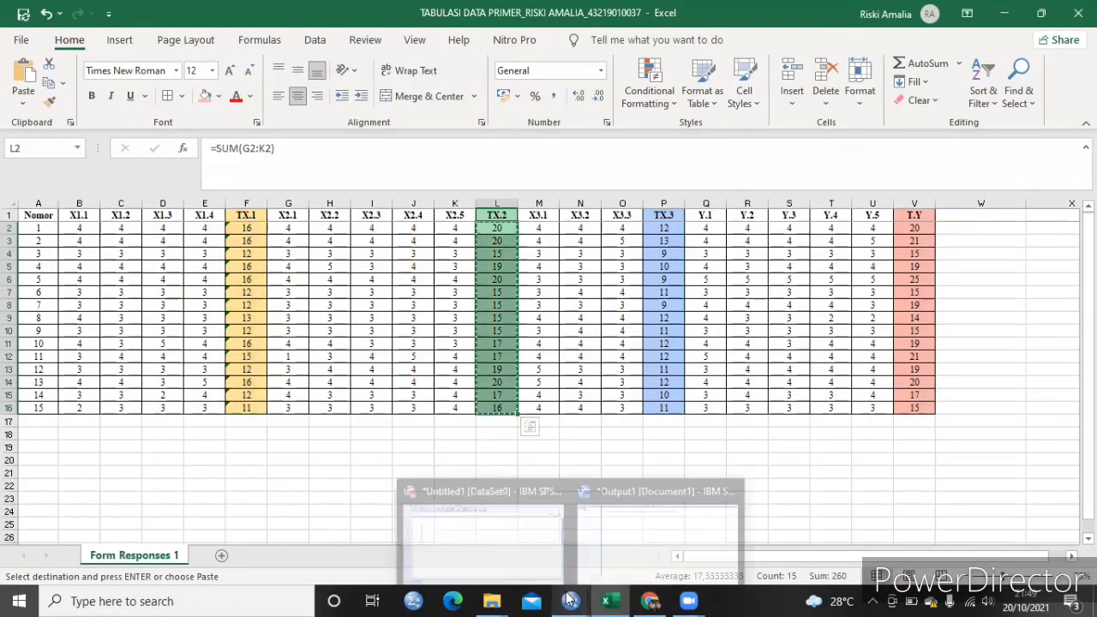
click(502, 551)
click(176, 122)
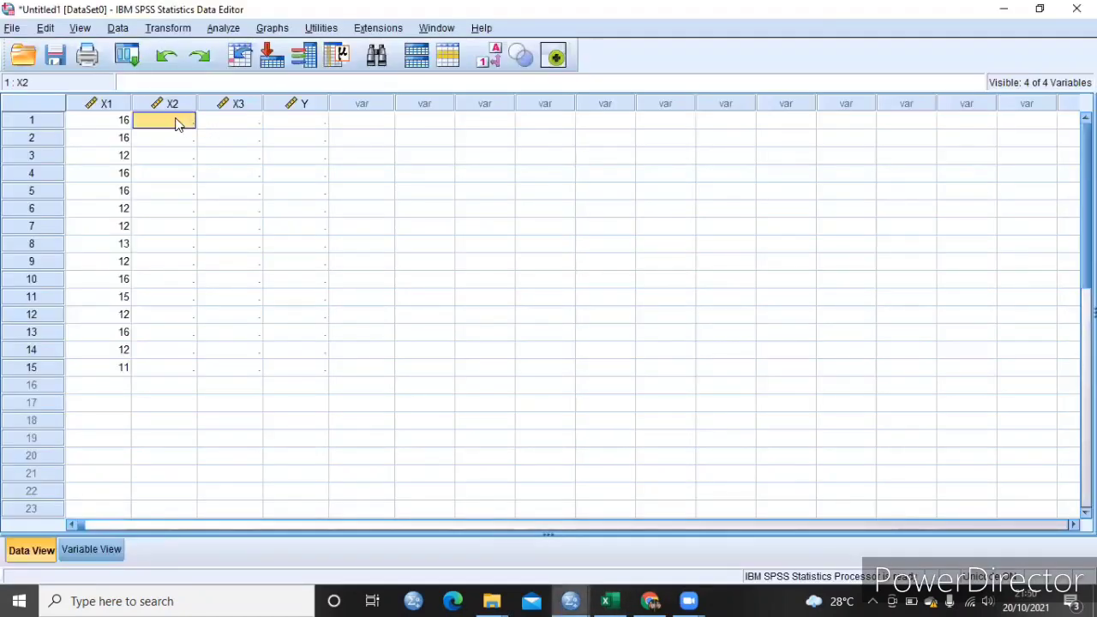
key(ctrl+v)
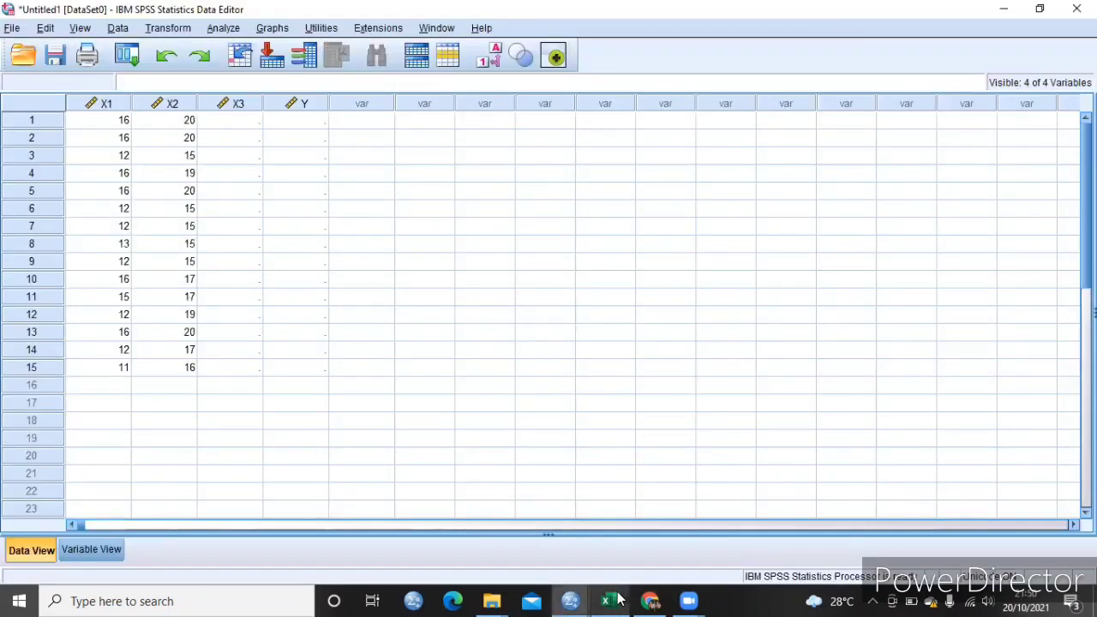
- Copy the TX.3 totals (P2:P16) from the Excel workbook into the X3 column in SPSS, starting at row 1
mouse_move(619, 600)
click(666, 549)
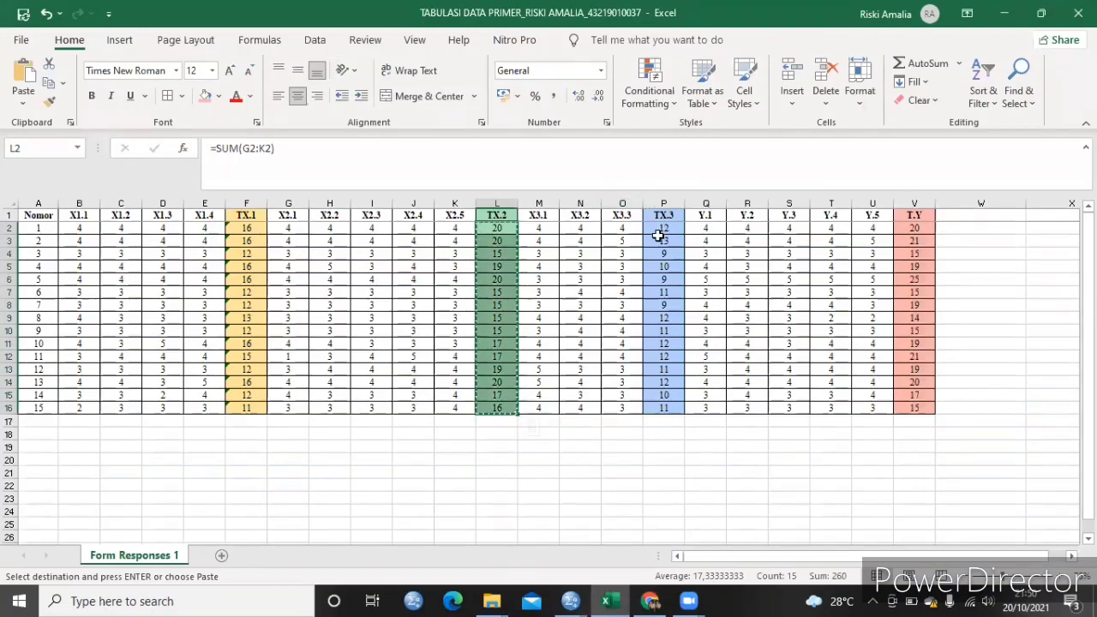
drag(662, 232, 664, 403)
key(ctrl+c)
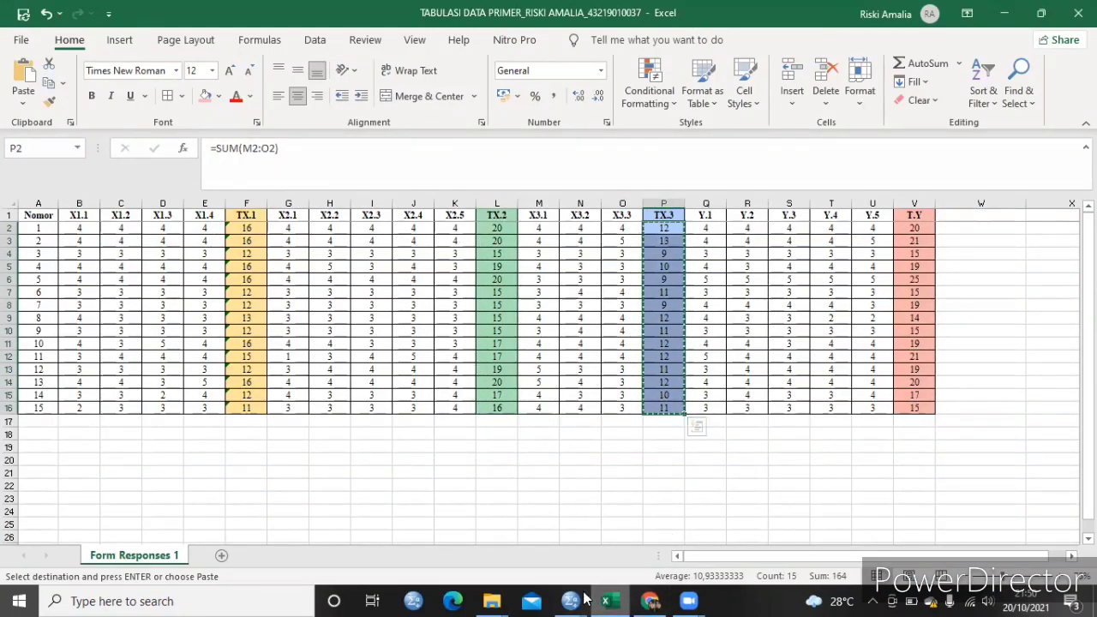
mouse_move(572, 600)
click(468, 477)
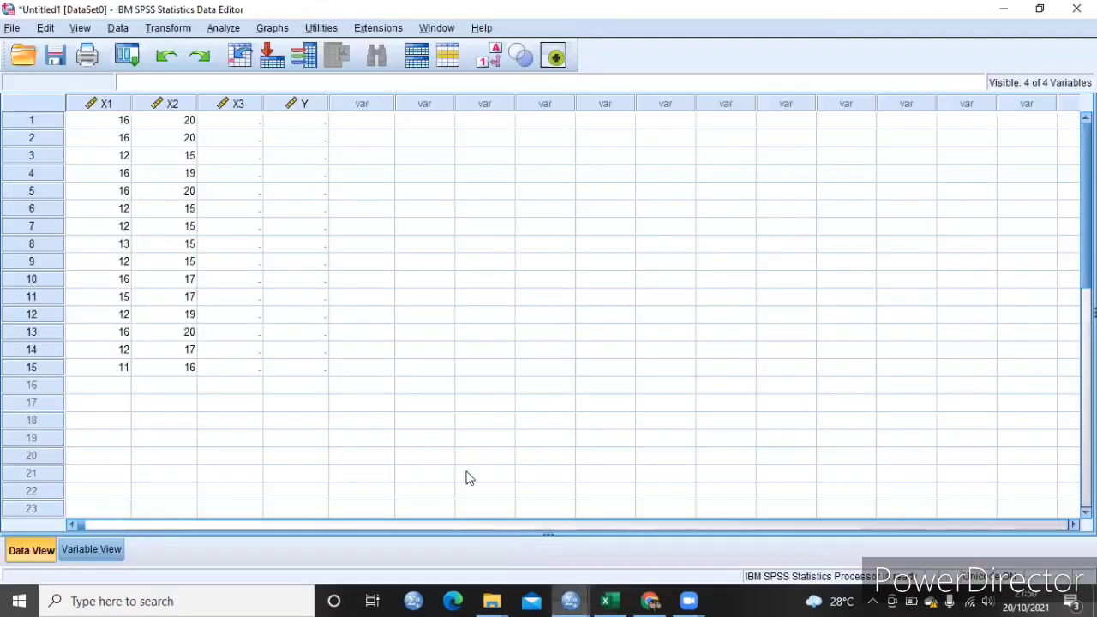
click(235, 121)
key(ctrl+v)
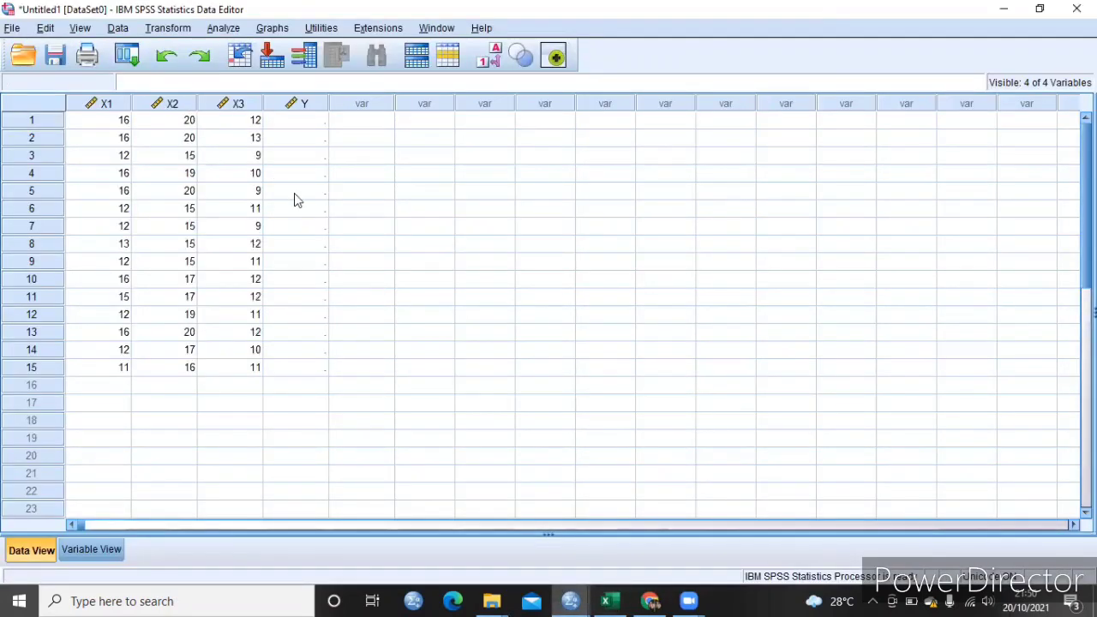
- Copy the T.Y totals (V2:V16) from the Excel workbook into the Y column in SPSS, starting at row 1
mouse_move(608, 600)
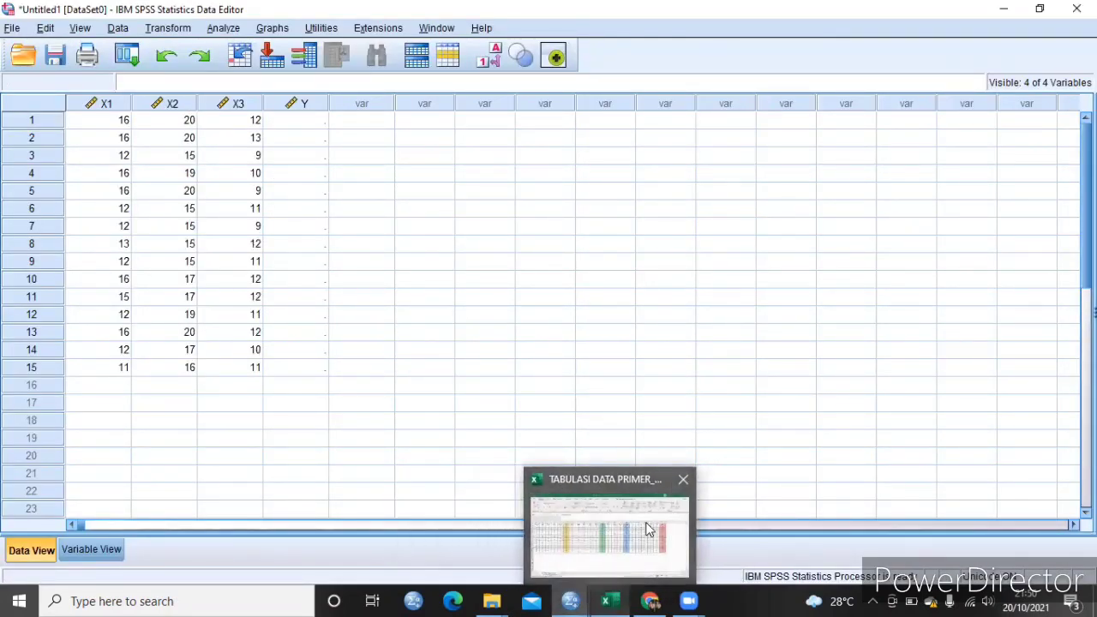
click(646, 523)
drag(912, 228, 914, 420)
key(ctrl+c)
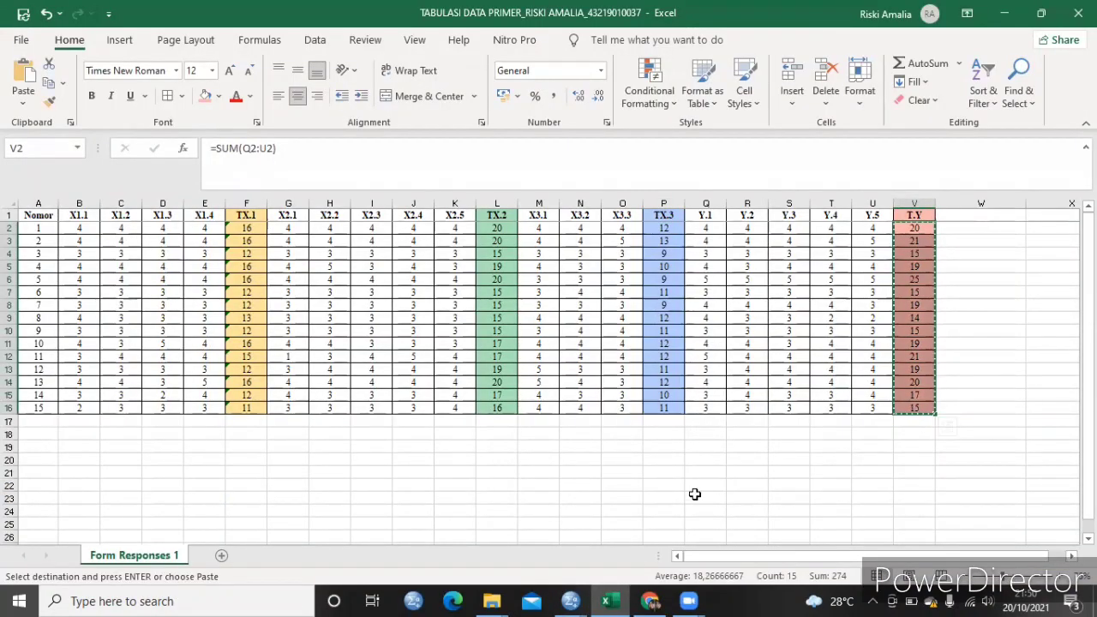
mouse_move(613, 598)
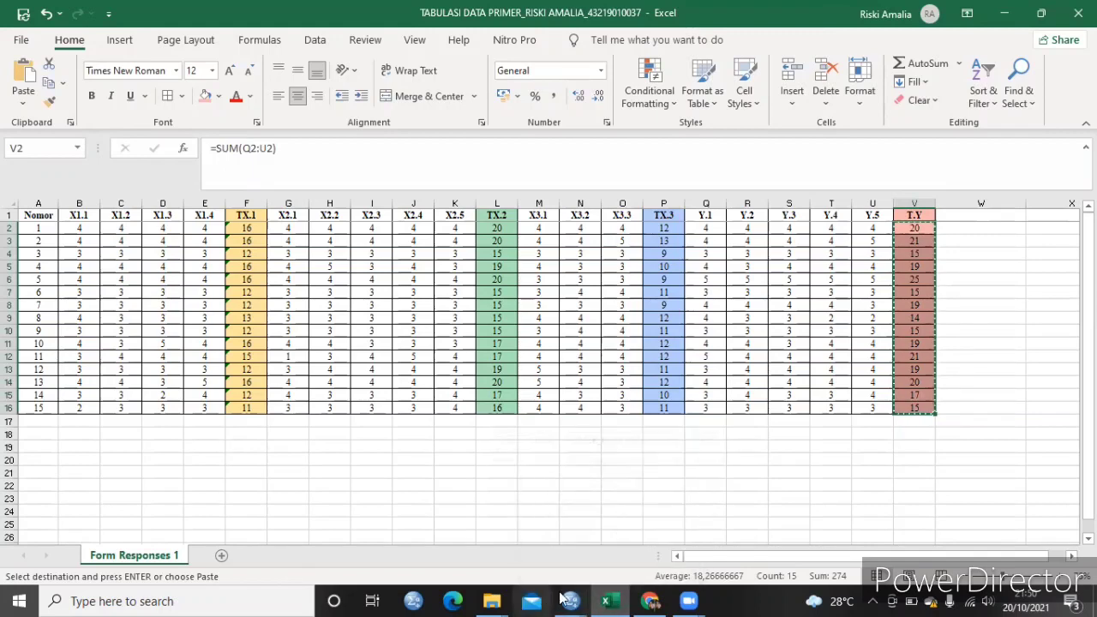
mouse_move(570, 600)
click(528, 557)
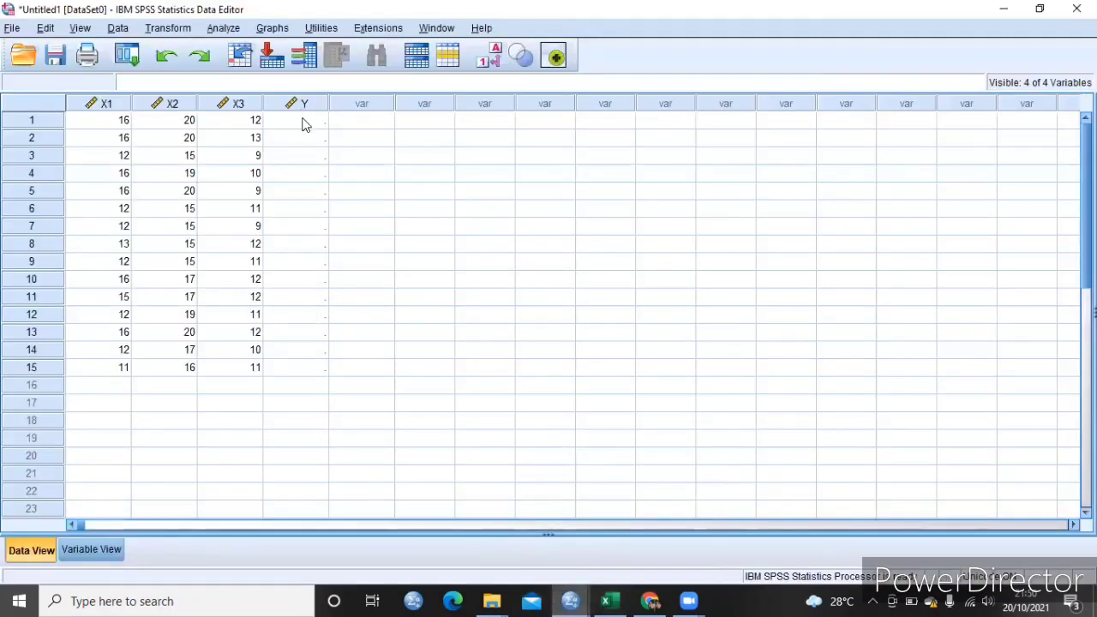
click(301, 123)
key(ctrl+v)
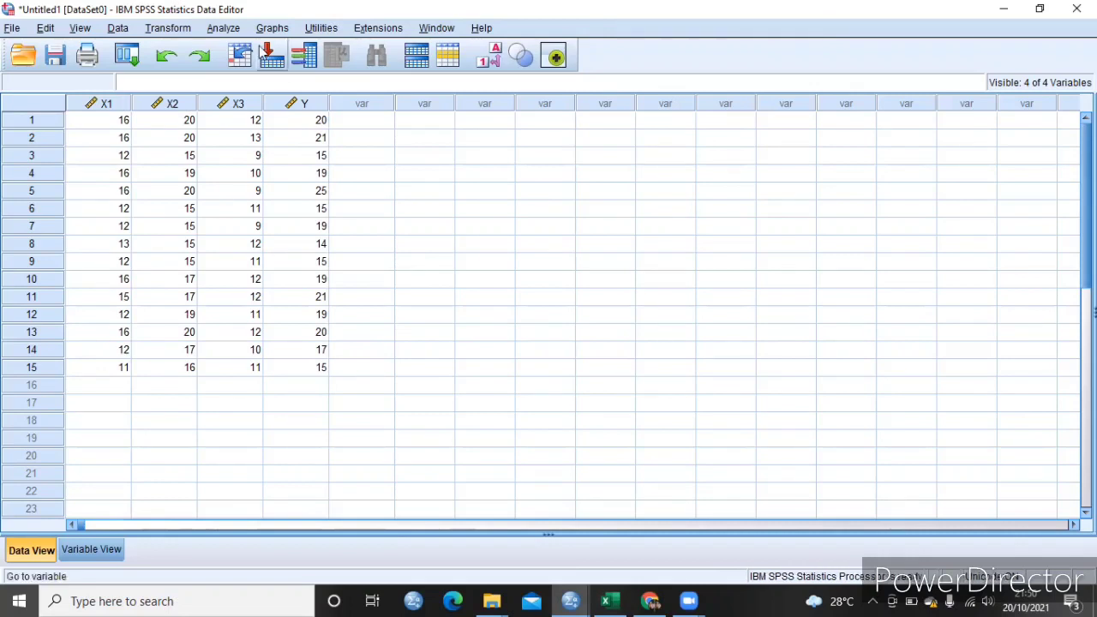
- Set up a linear regression with X1, X2 and X3 as independent variables and Y as the dependent variable
click(237, 33)
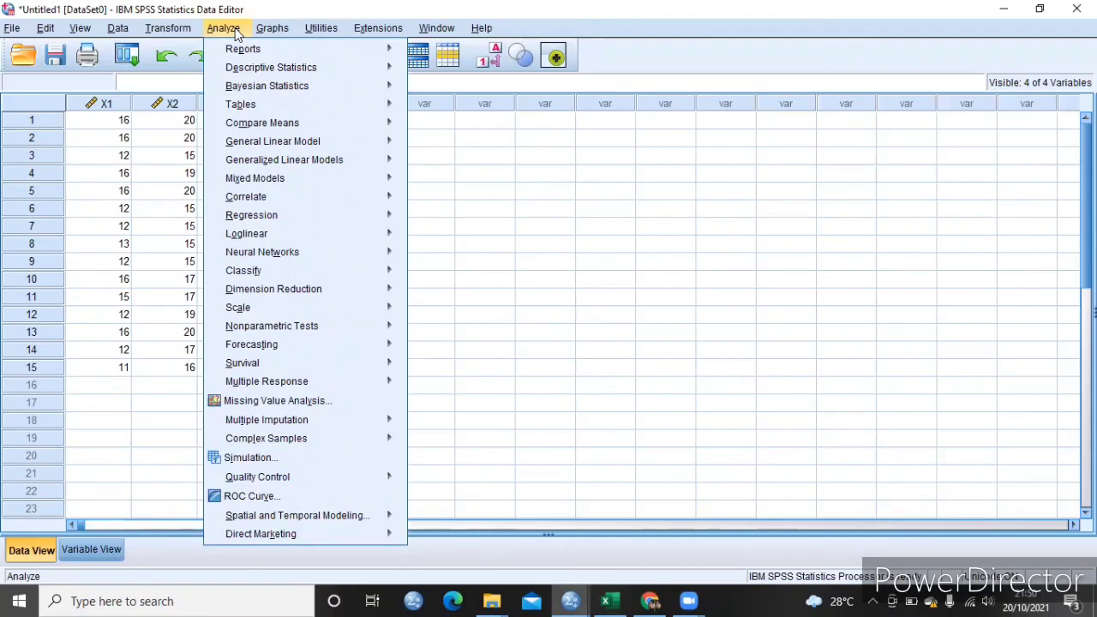
mouse_move(272, 222)
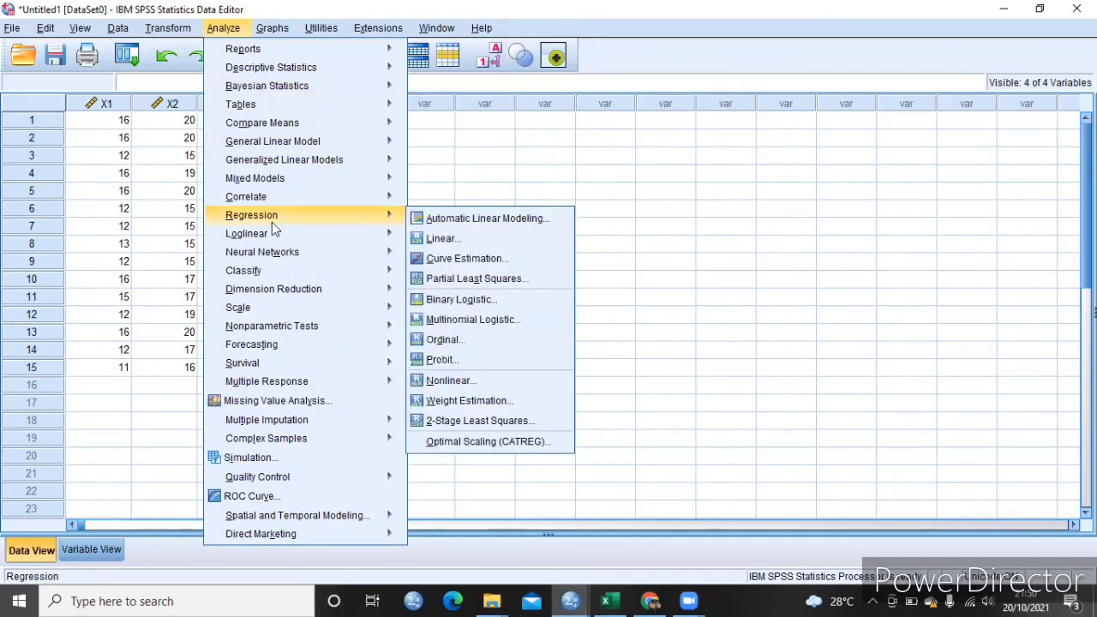
click(423, 234)
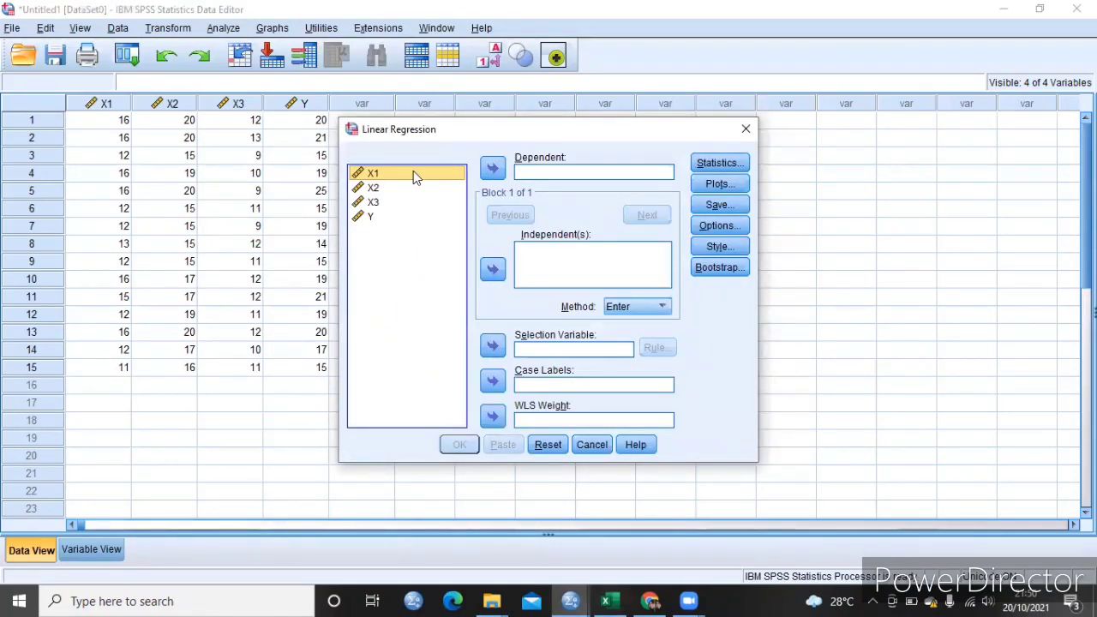
key(shift+Down)
key(shift+Down)
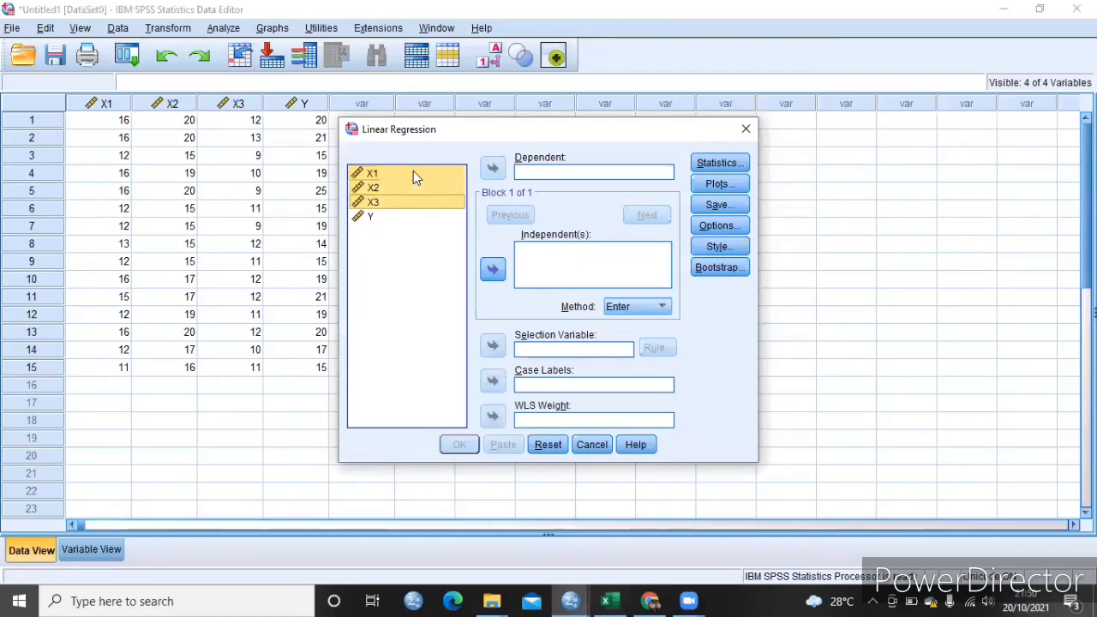
click(494, 270)
click(403, 221)
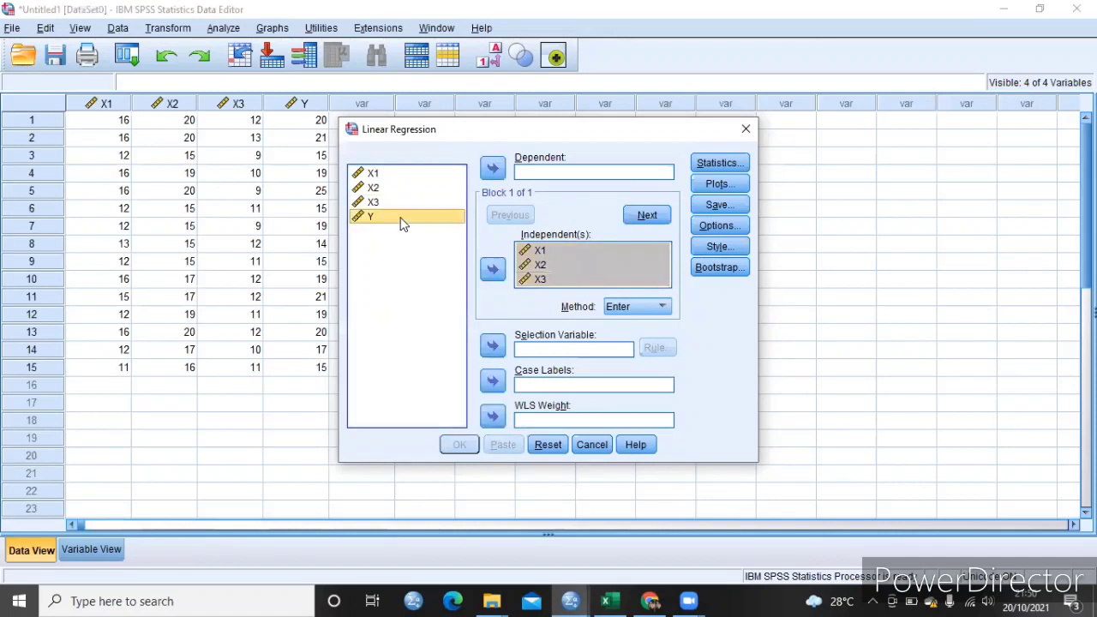
click(495, 169)
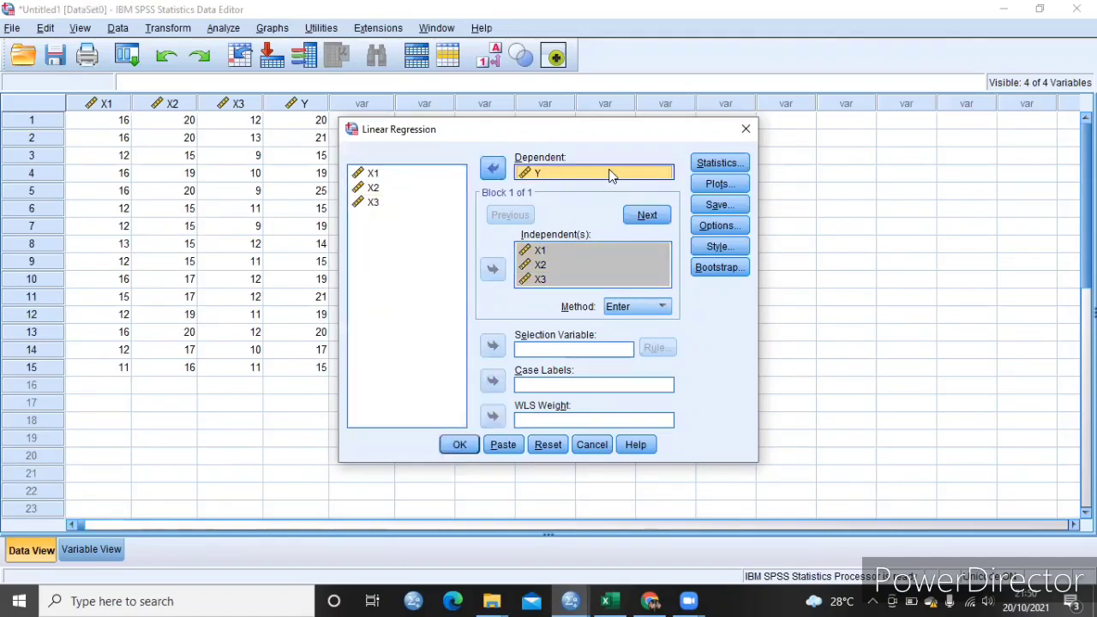
- Add Descriptives, Collinearity diagnostics and the Durbin-Watson residual test to the regression statistics
click(719, 167)
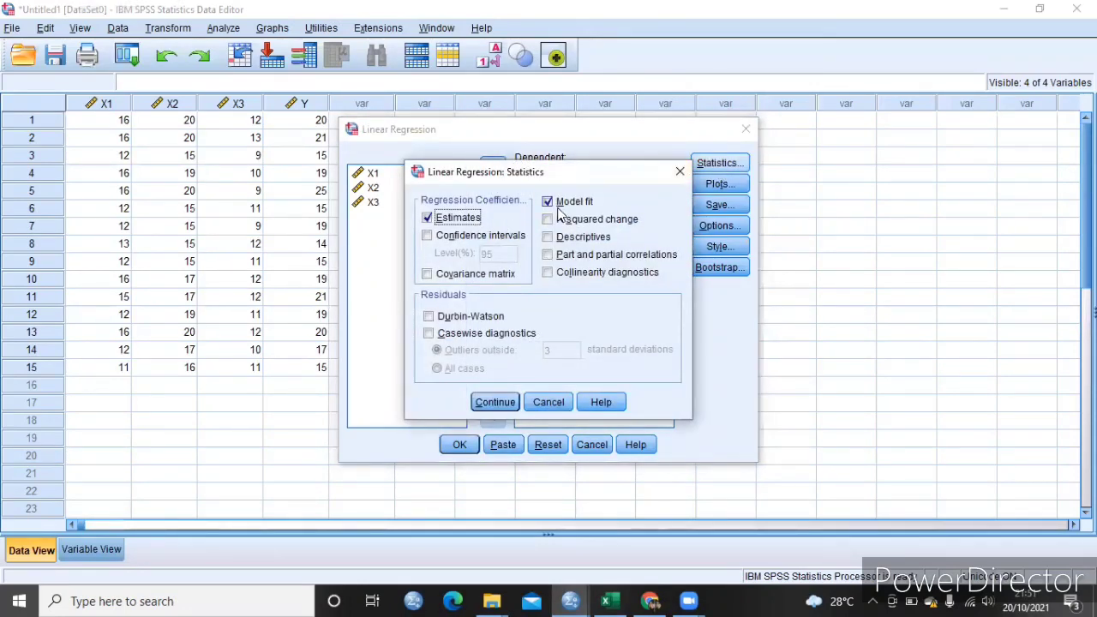
click(549, 239)
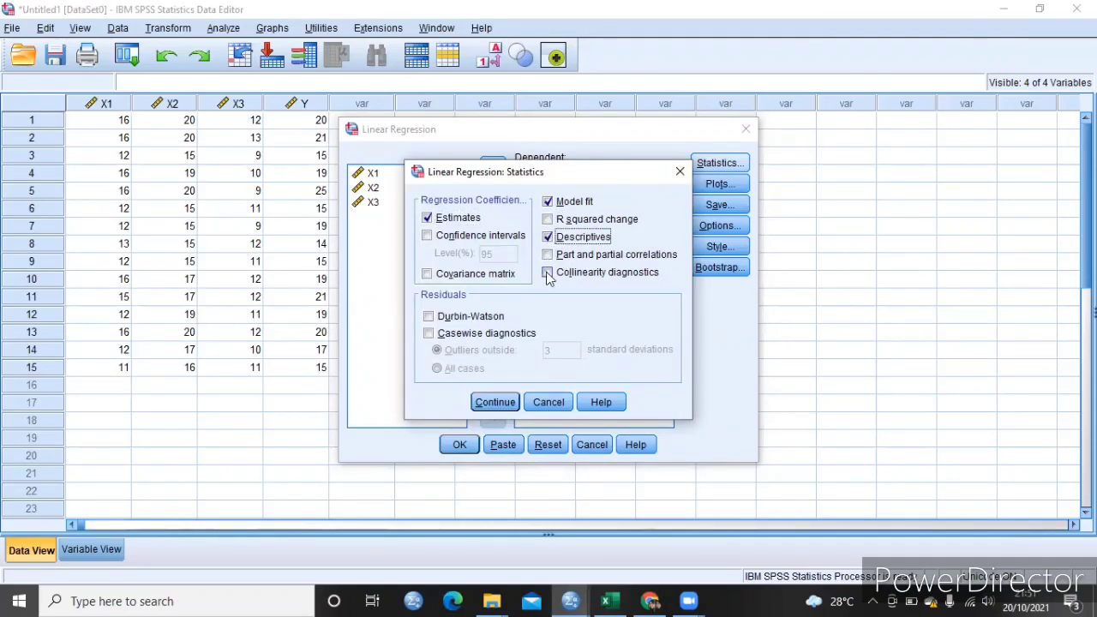
click(548, 274)
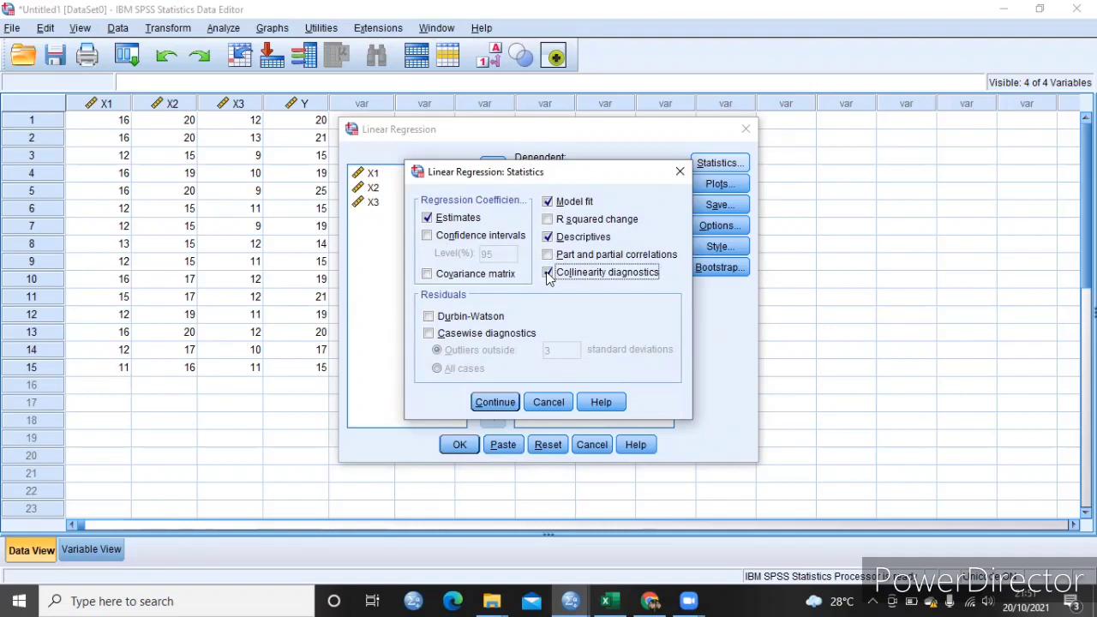
click(429, 316)
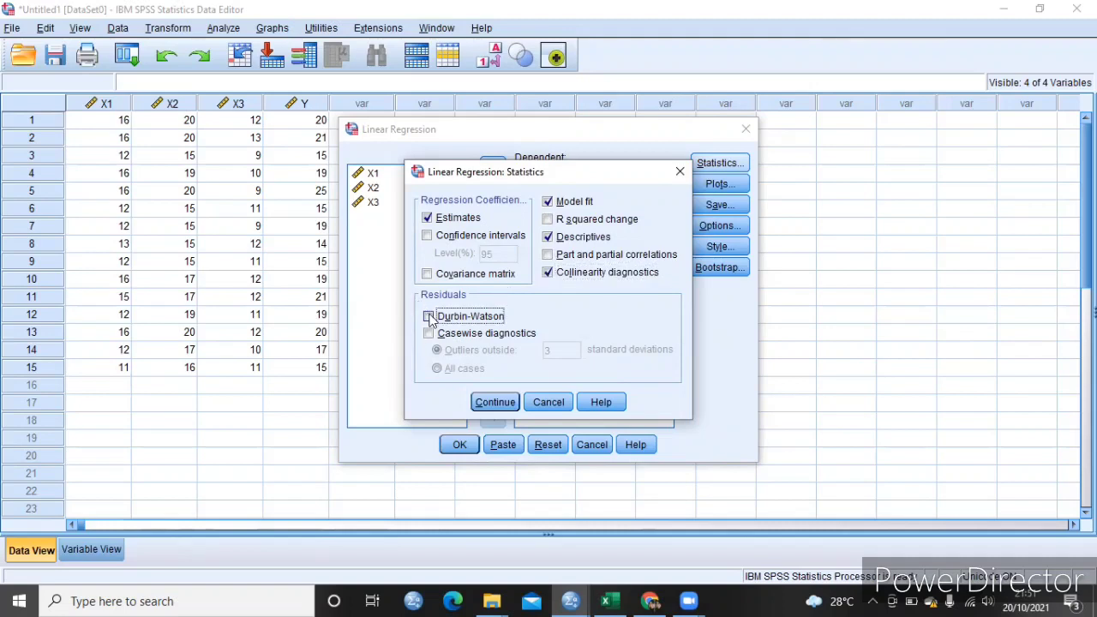
click(501, 405)
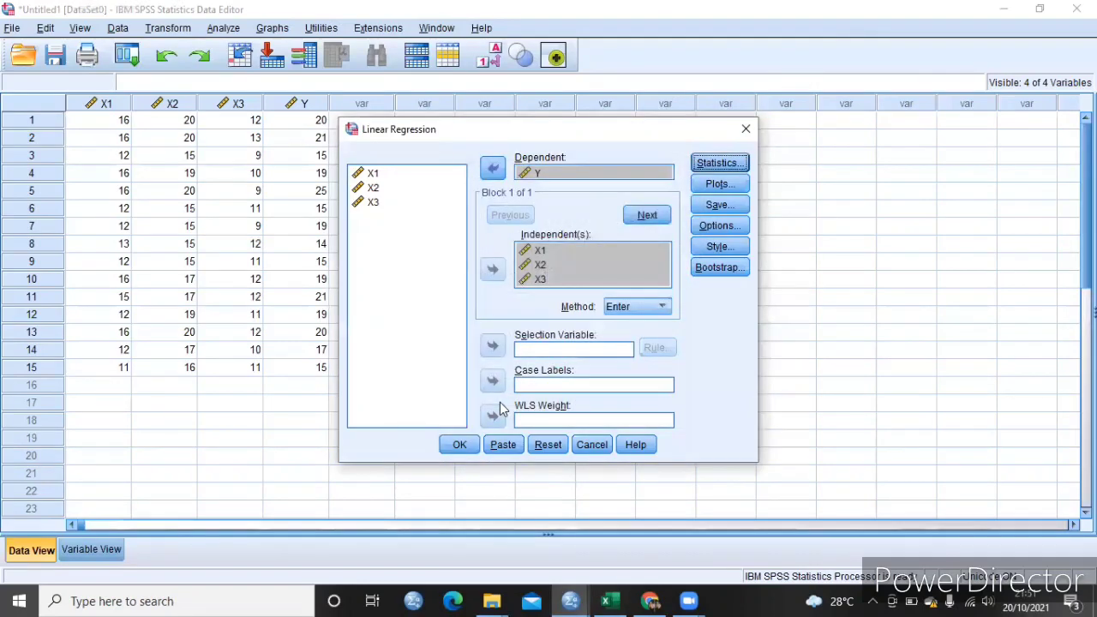
- Configure the regression plots with *SRESID on Y, *ZPRED on X, and a normal probability plot of the standardized residuals
click(710, 184)
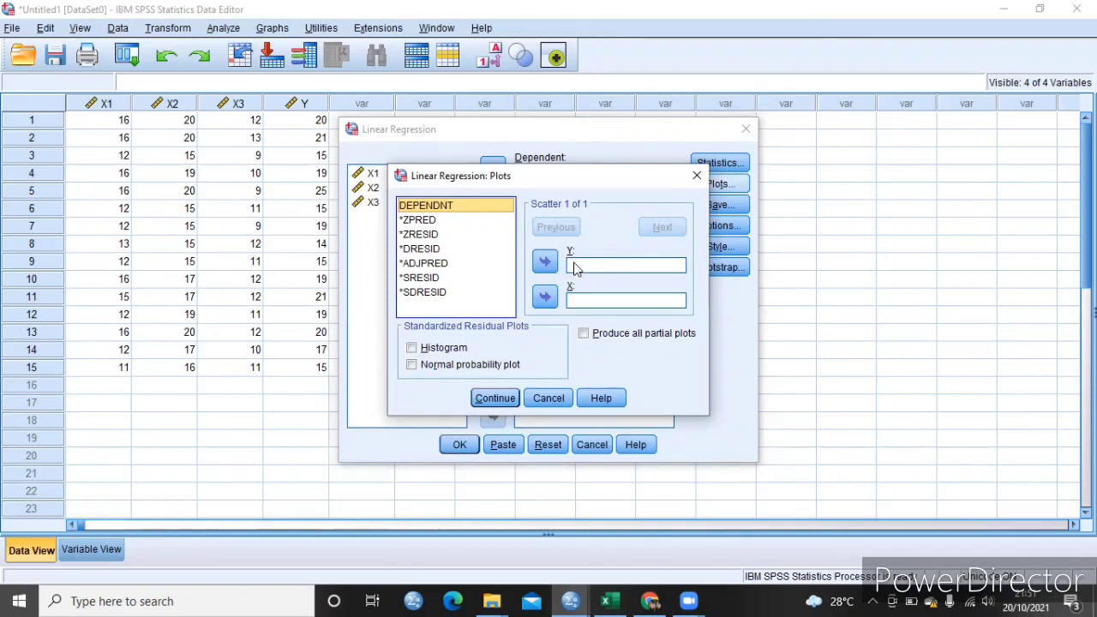
click(449, 279)
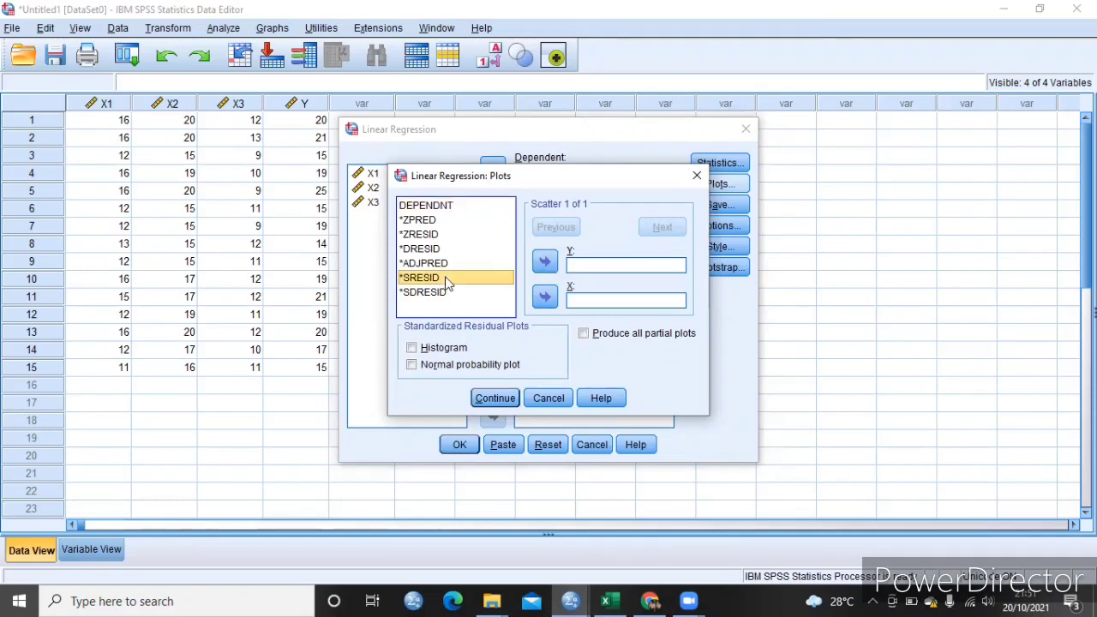
click(545, 262)
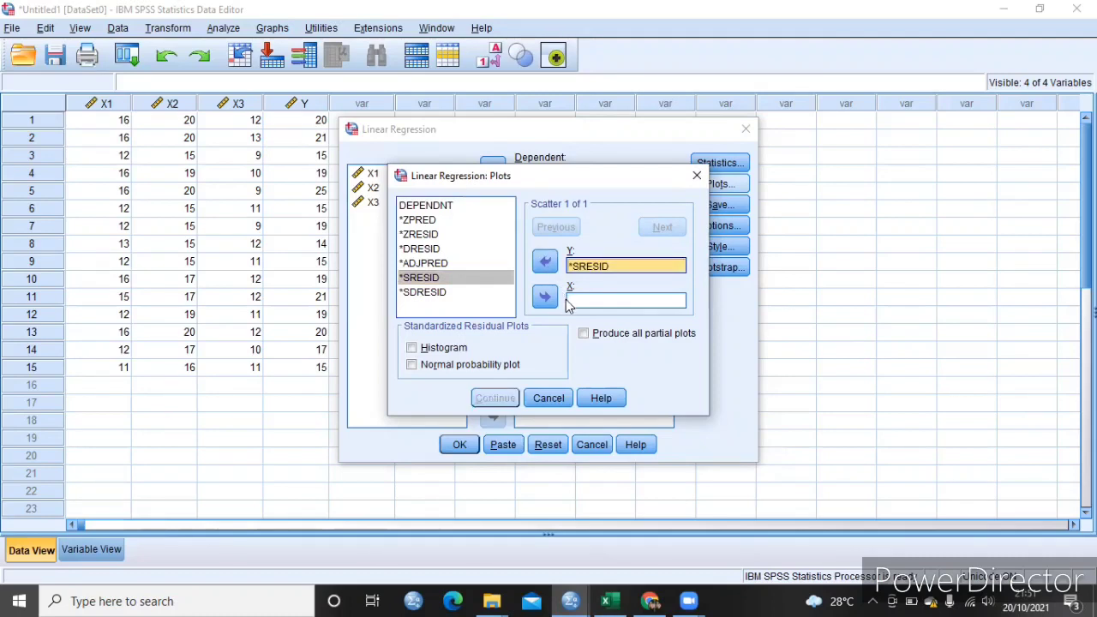
click(449, 221)
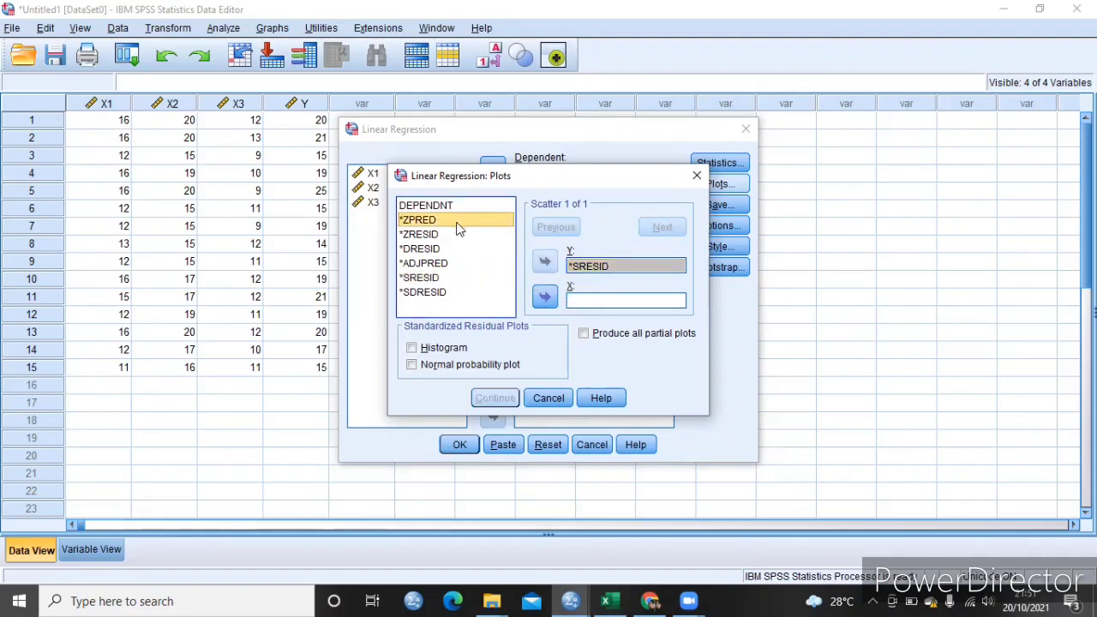
click(545, 297)
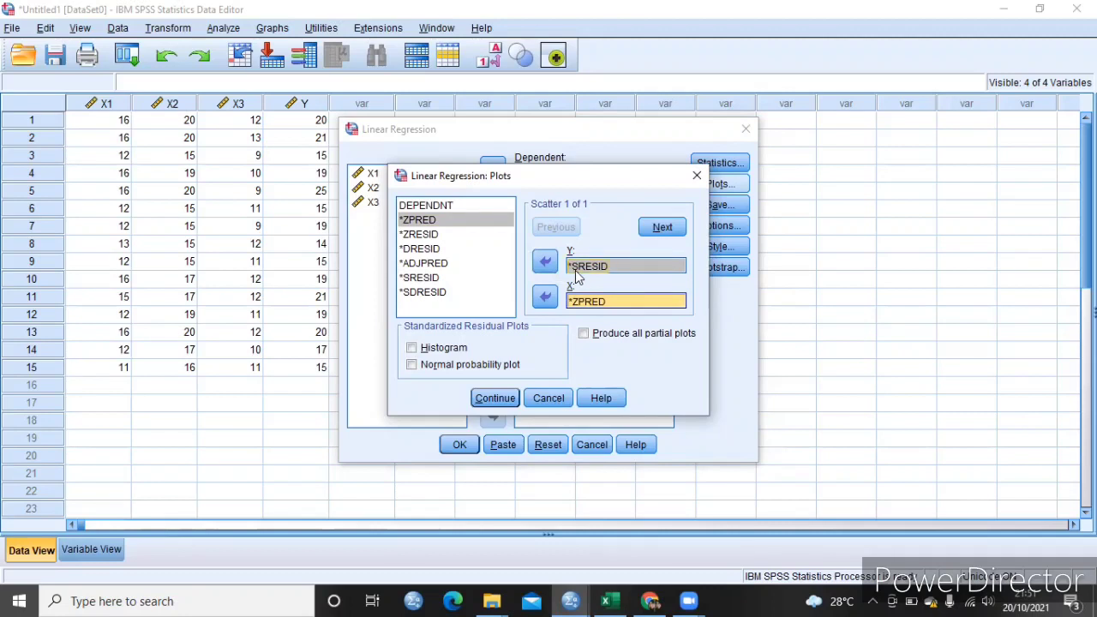
click(453, 371)
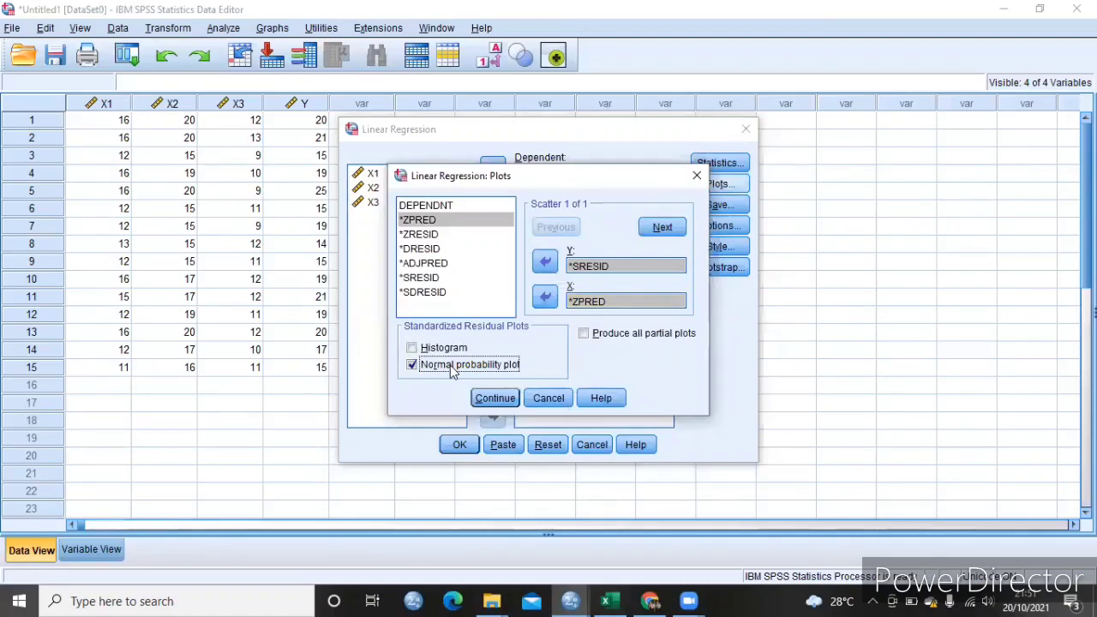
click(493, 399)
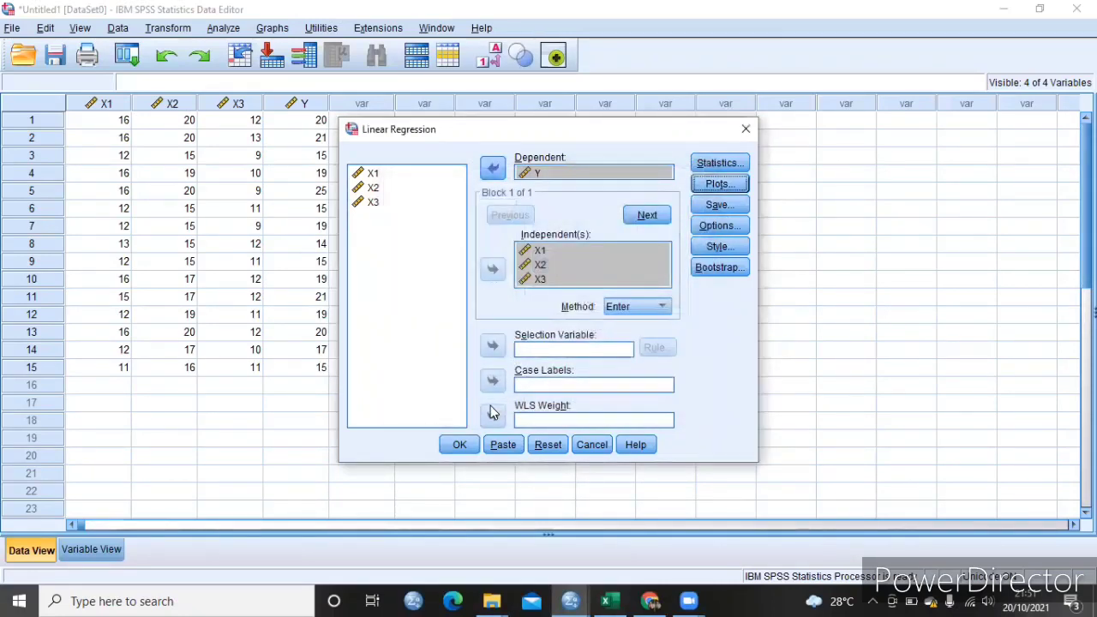
- Enable saving of the unstandardized residuals as a new variable and run the regression
click(718, 205)
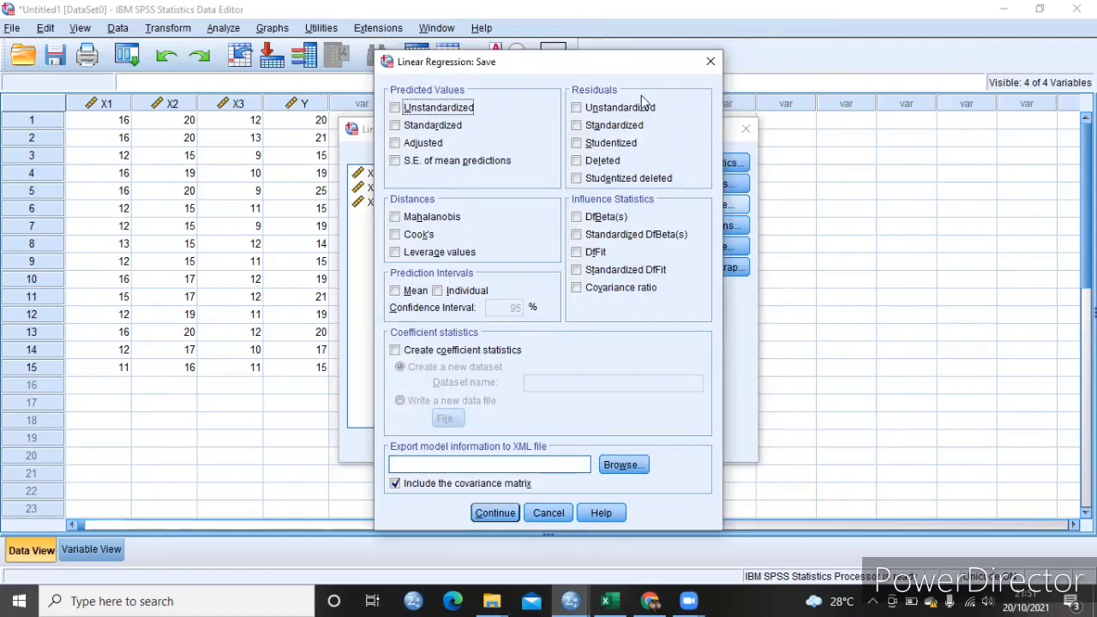
click(603, 109)
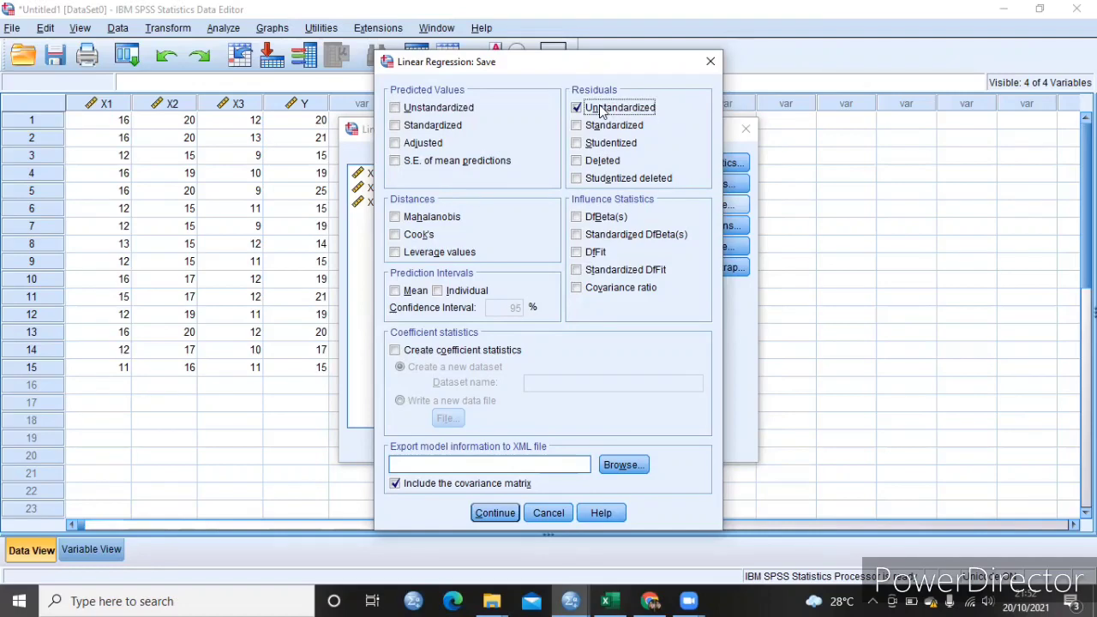
click(484, 515)
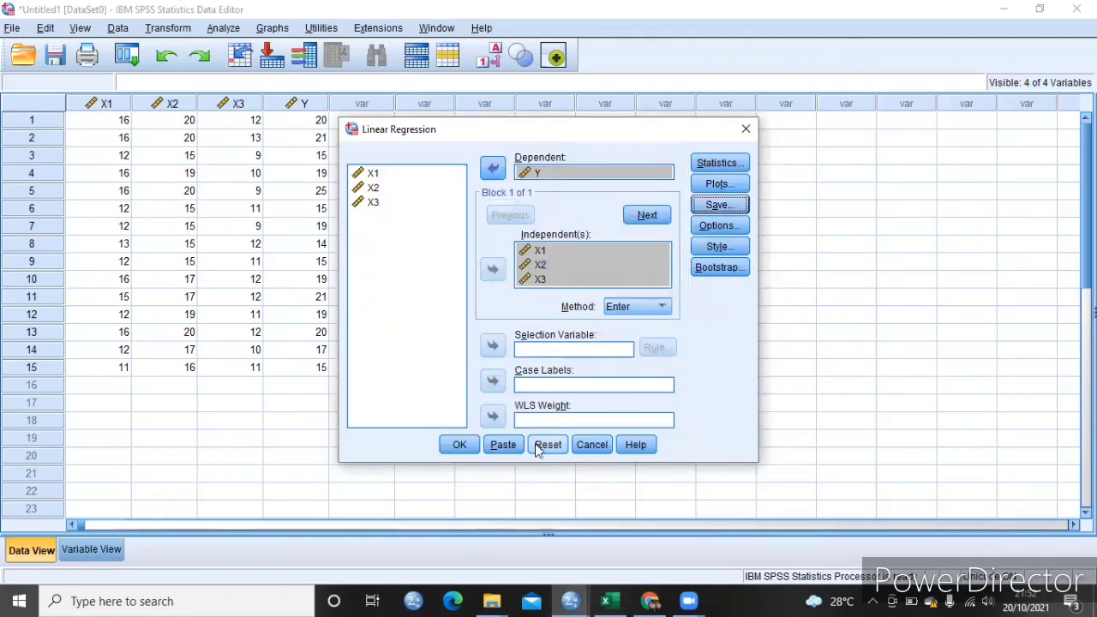
click(467, 453)
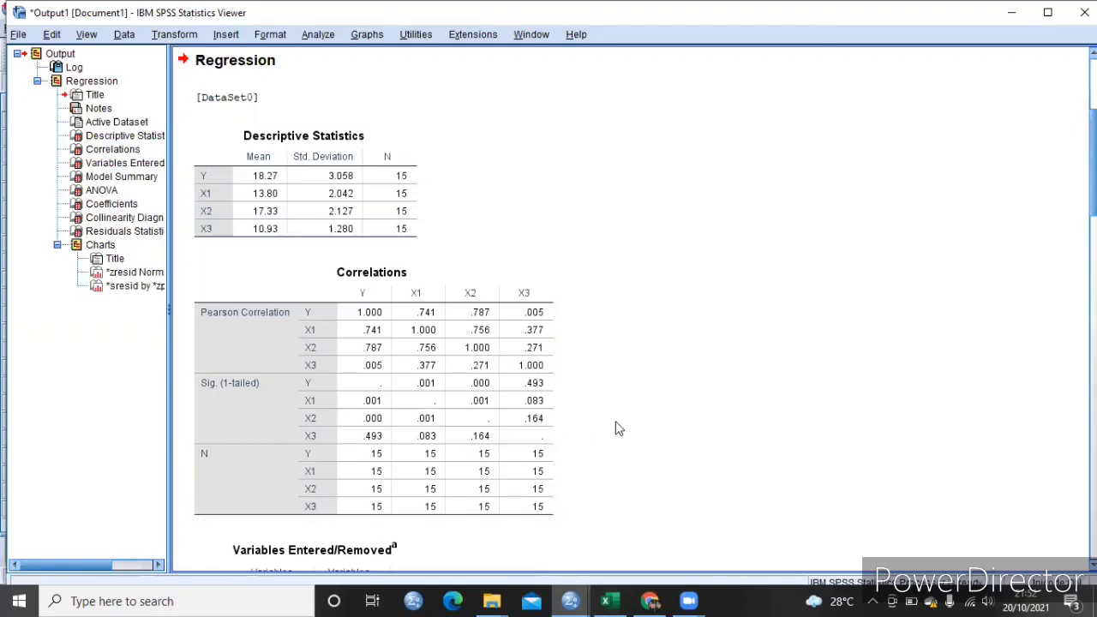
- Review the regression output from the correlations to the residual charts, and return to the data sheet
scroll(548, 309, down, 5)
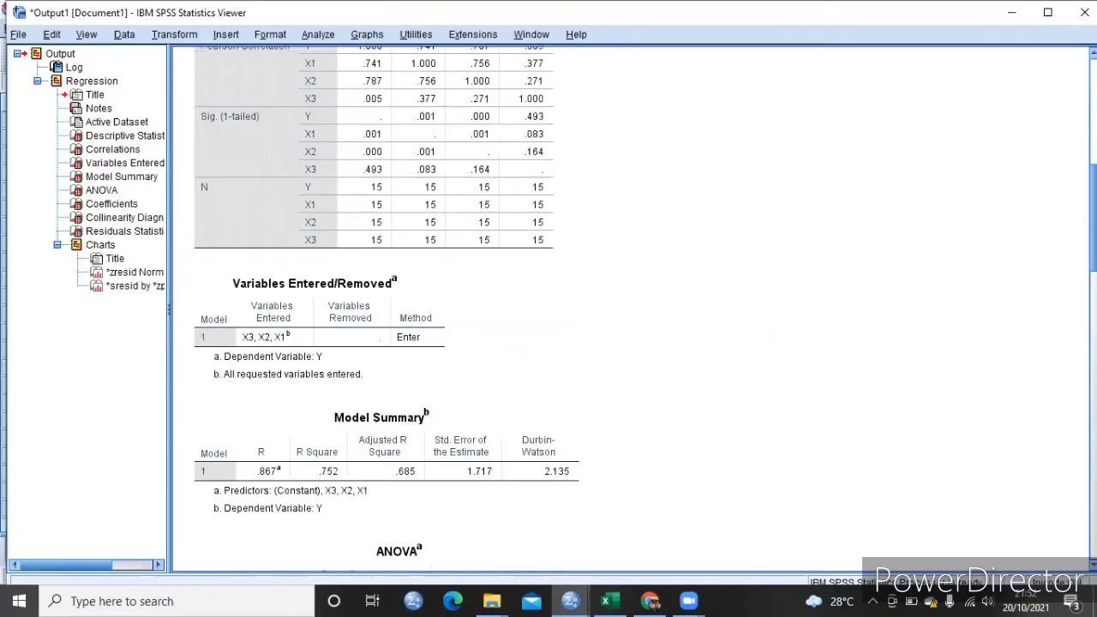
scroll(549, 309, down, 7)
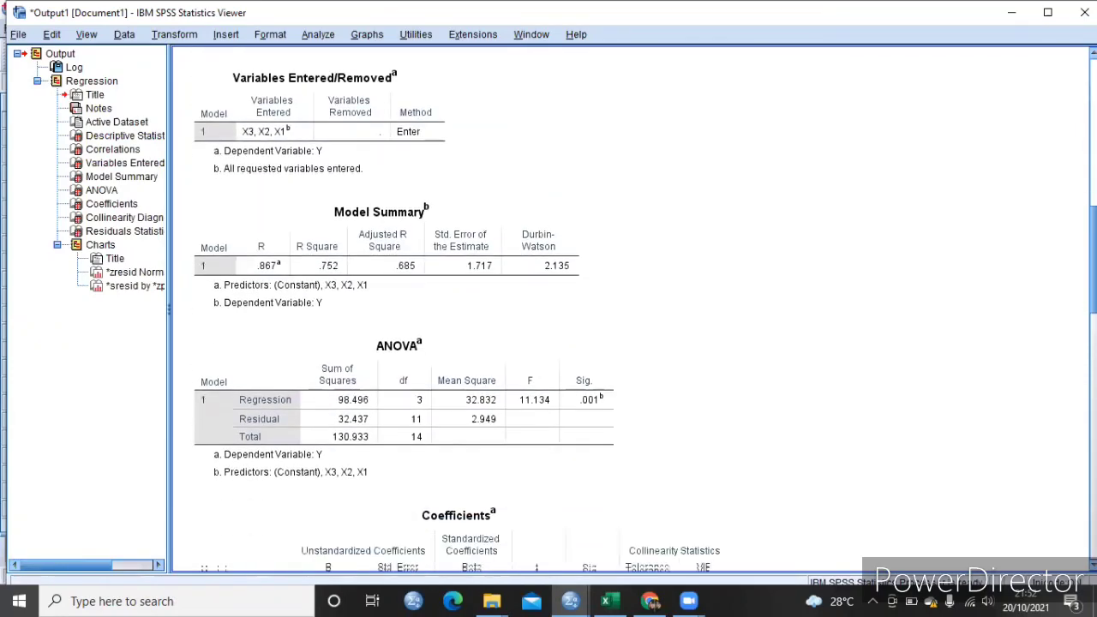
scroll(549, 308, down, 3)
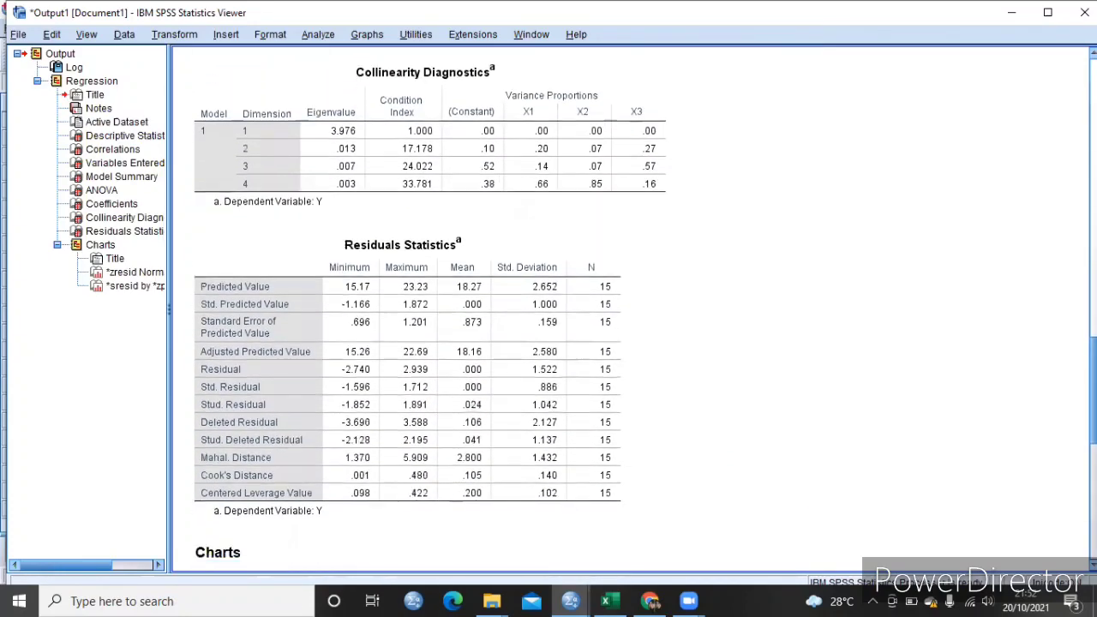
scroll(549, 309, down, 5)
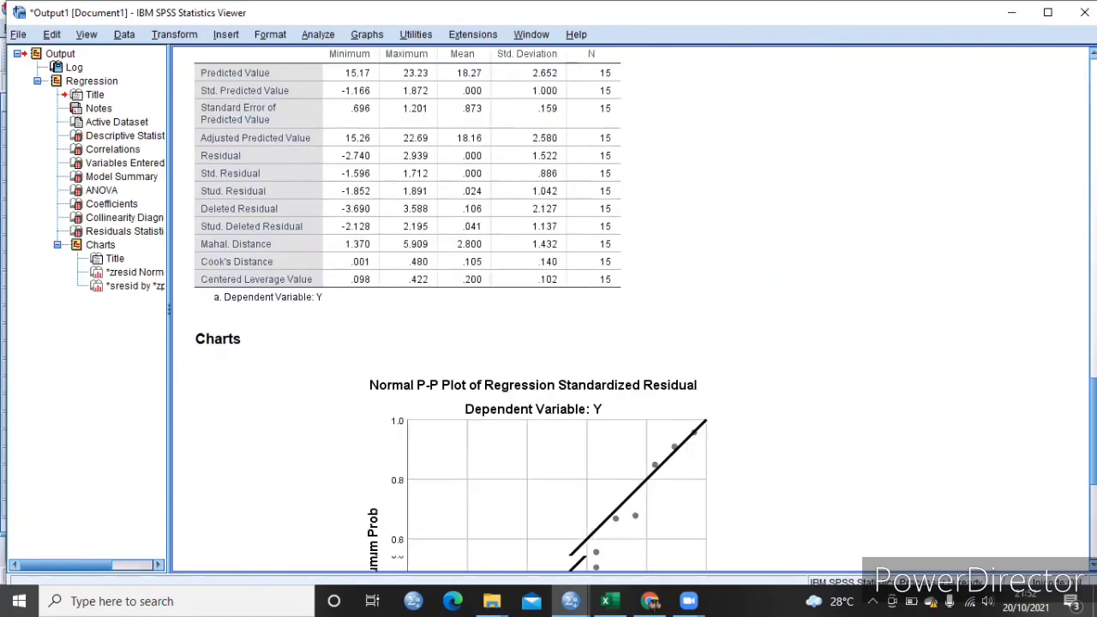
click(1012, 12)
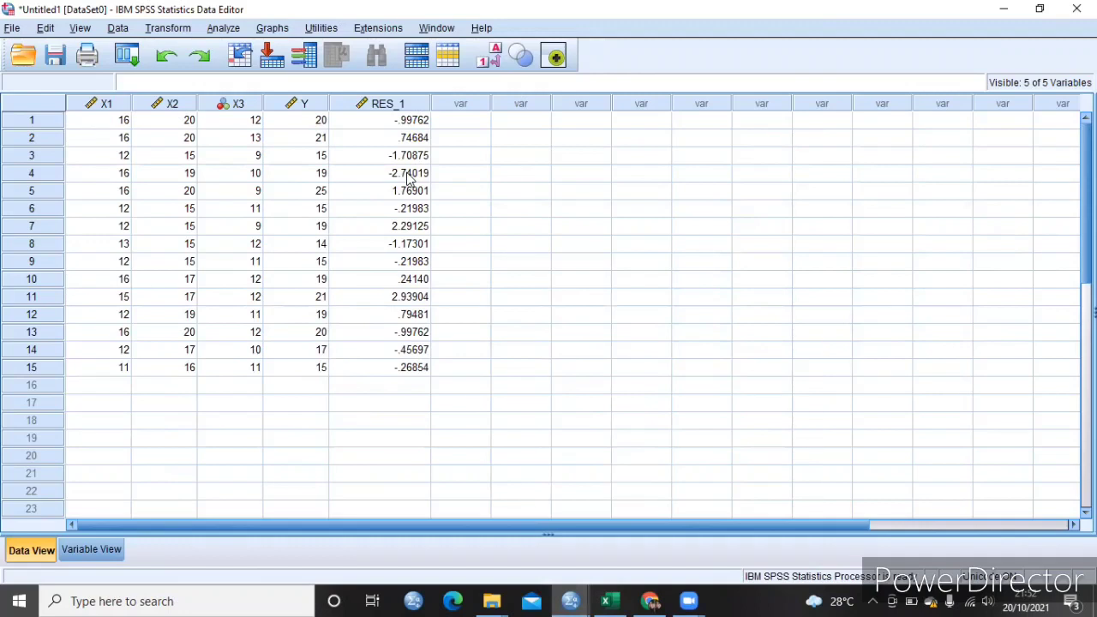
- Start computing a new variable with RES_2 as the target variable name
click(168, 29)
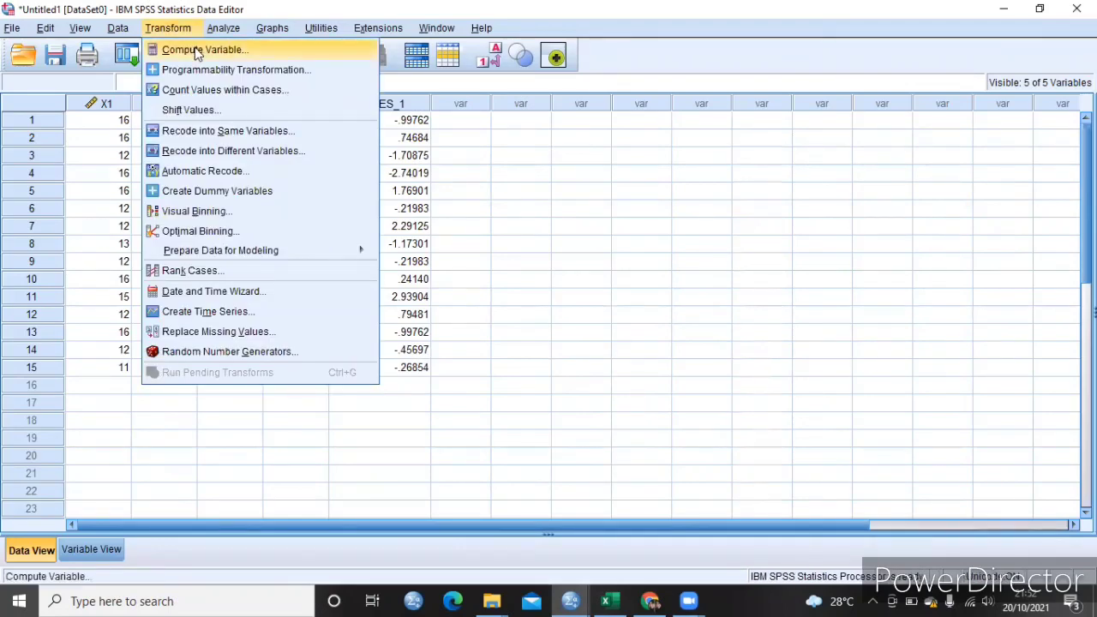
click(196, 50)
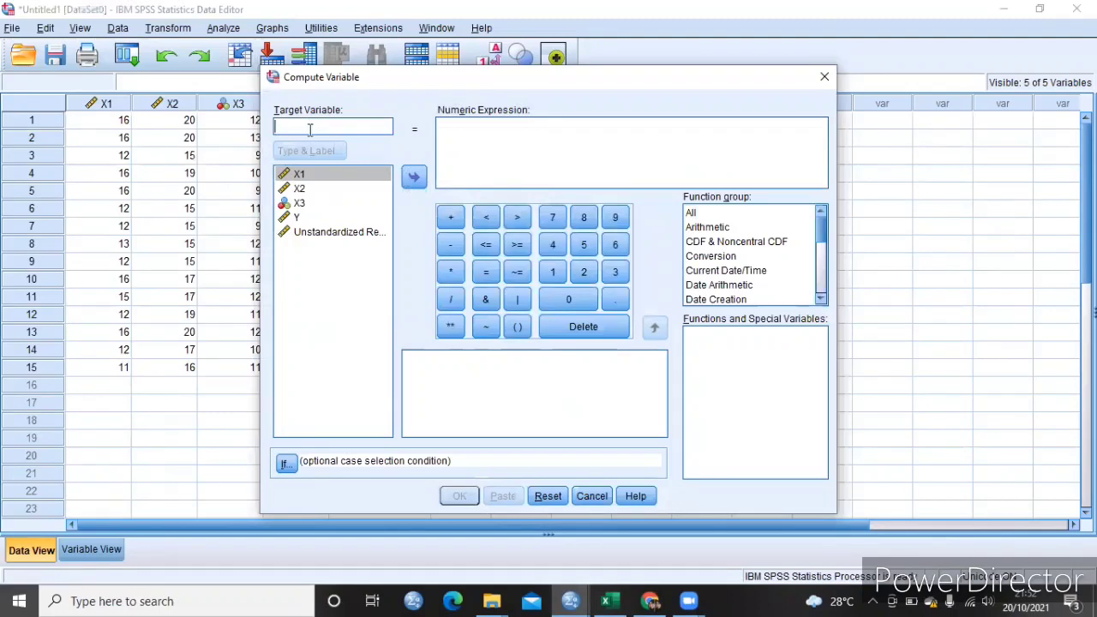
text(R)
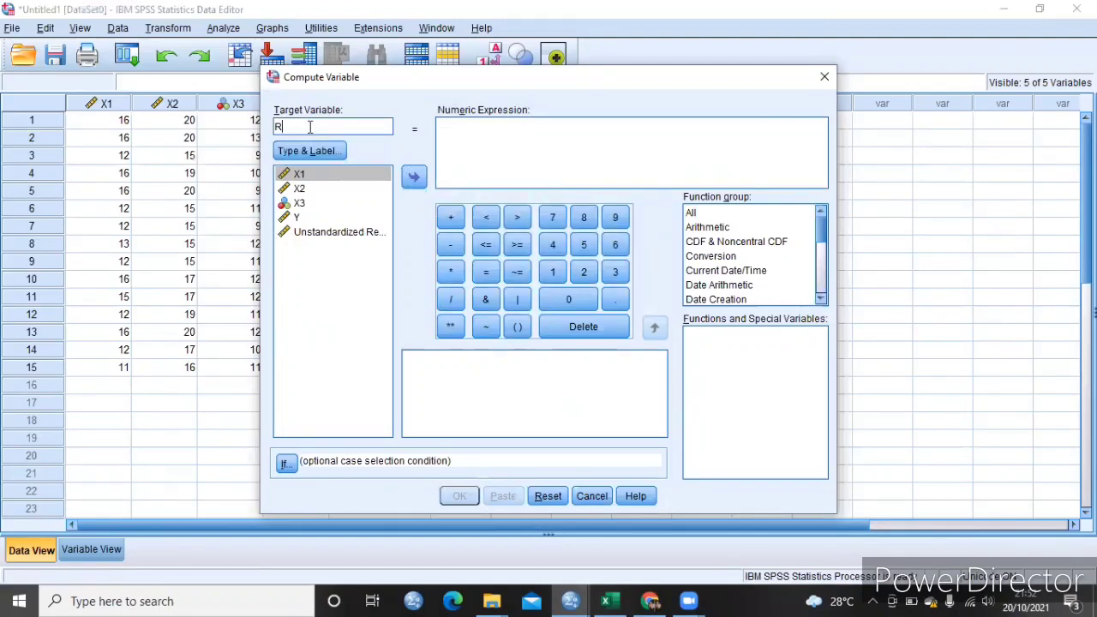
text(ES_2)
- Enter the numeric expression ABS_RES(RES_1), using the unstandardized residual variable as the argument, and run the computation
click(473, 133)
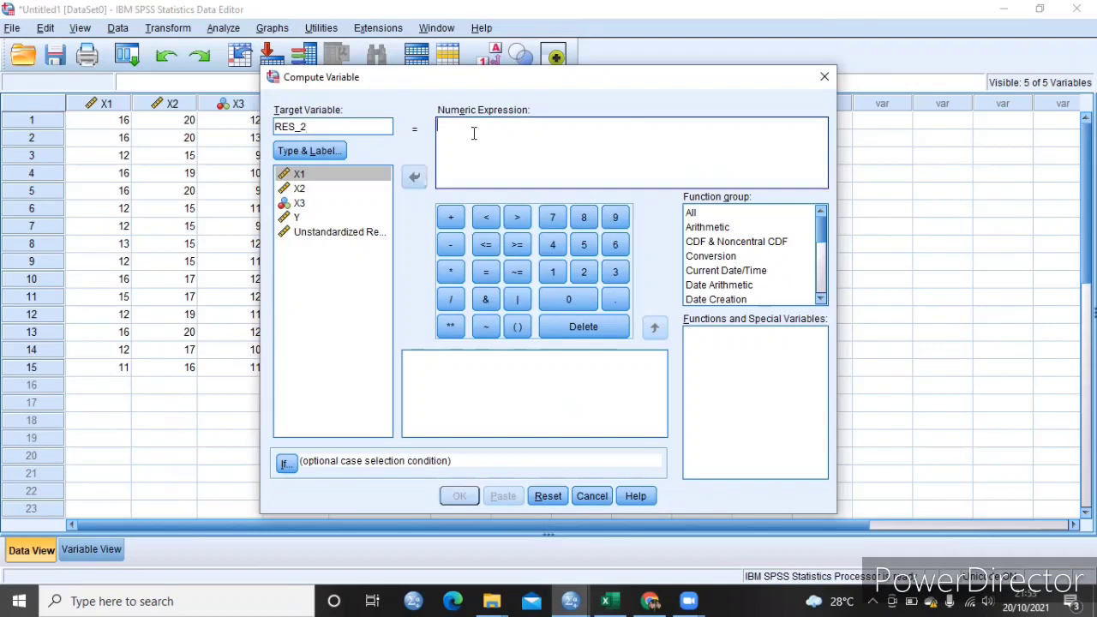
text(ABS)
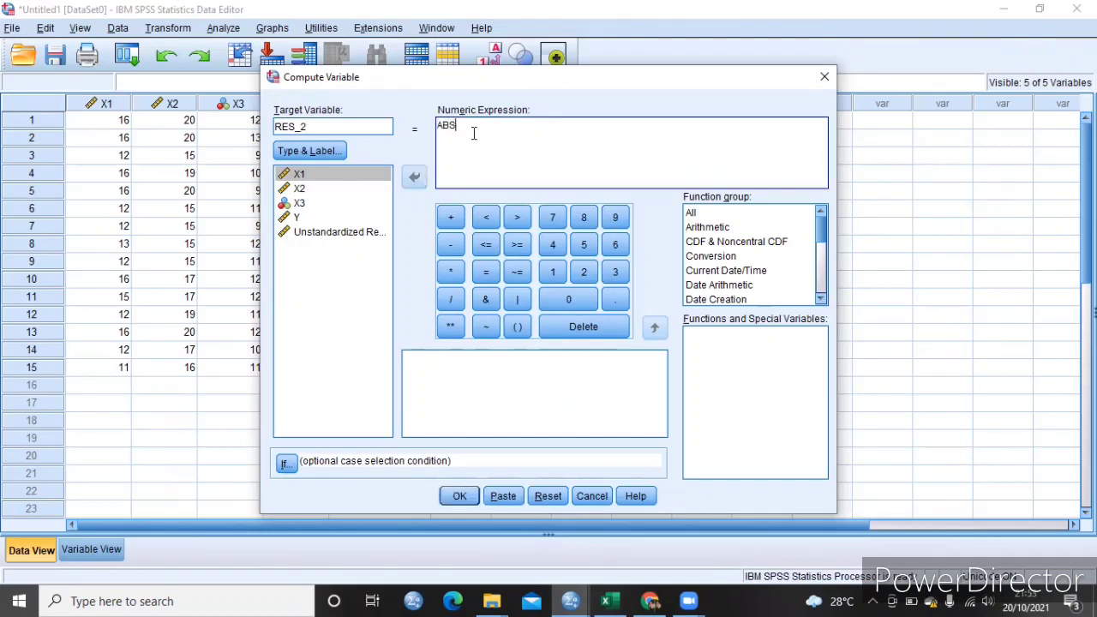
text(_RES()
click(328, 233)
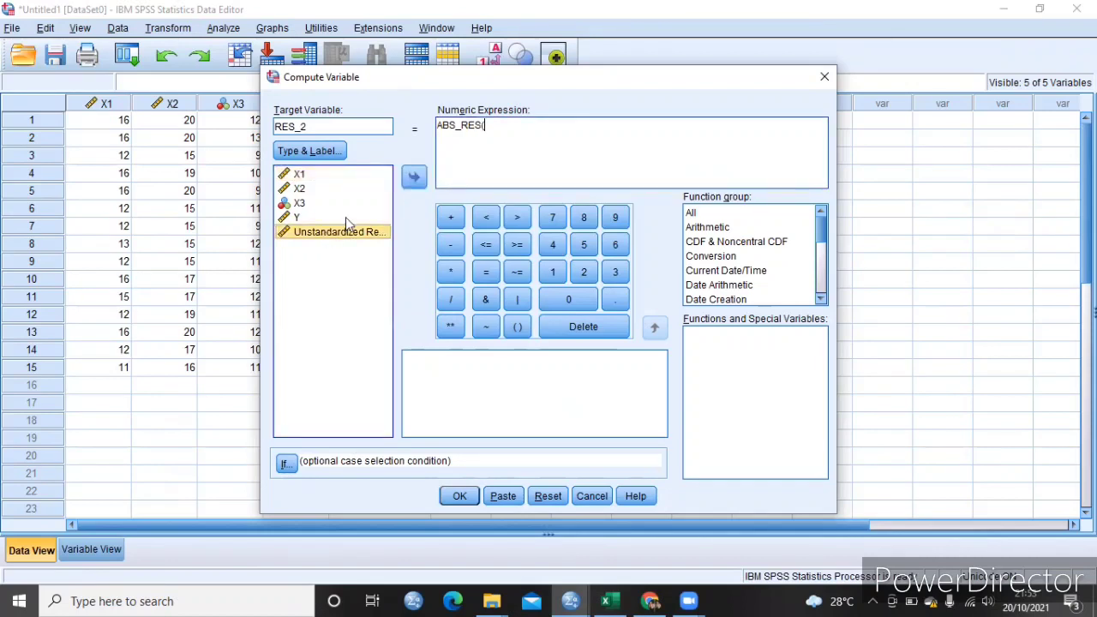
click(415, 178)
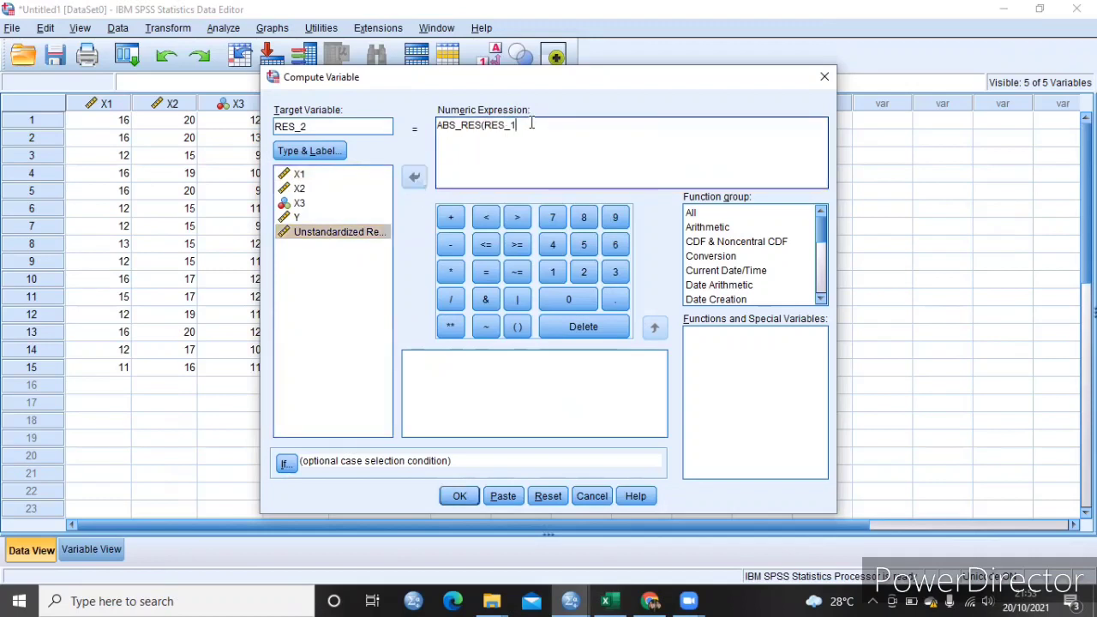
text())
click(460, 498)
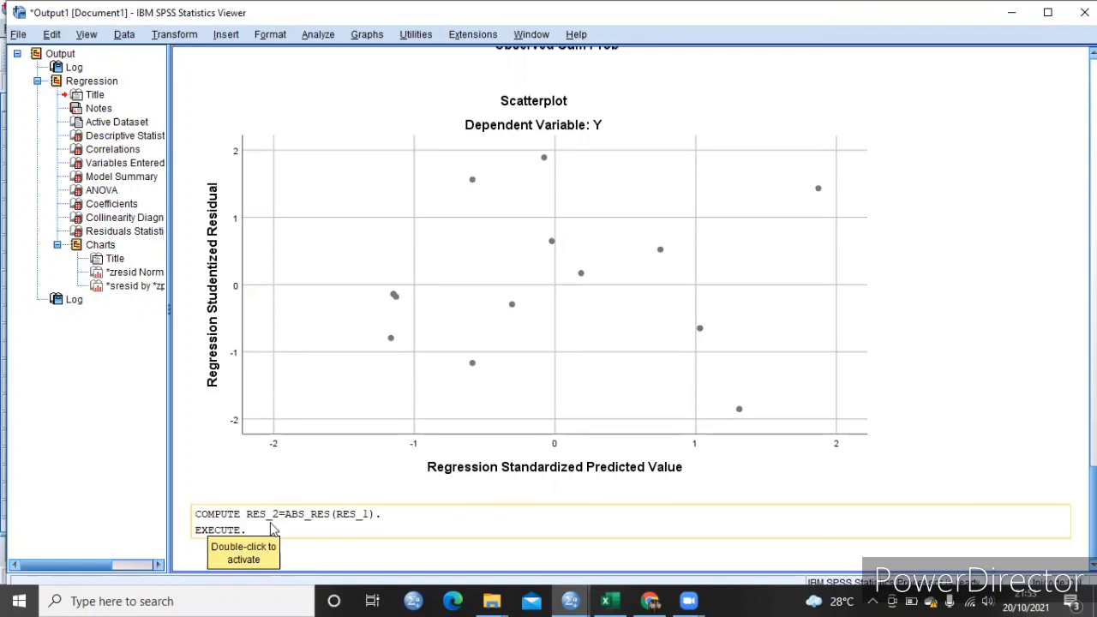
- Check the computed RES_2 column in the data sheet and return to the output document
click(1007, 14)
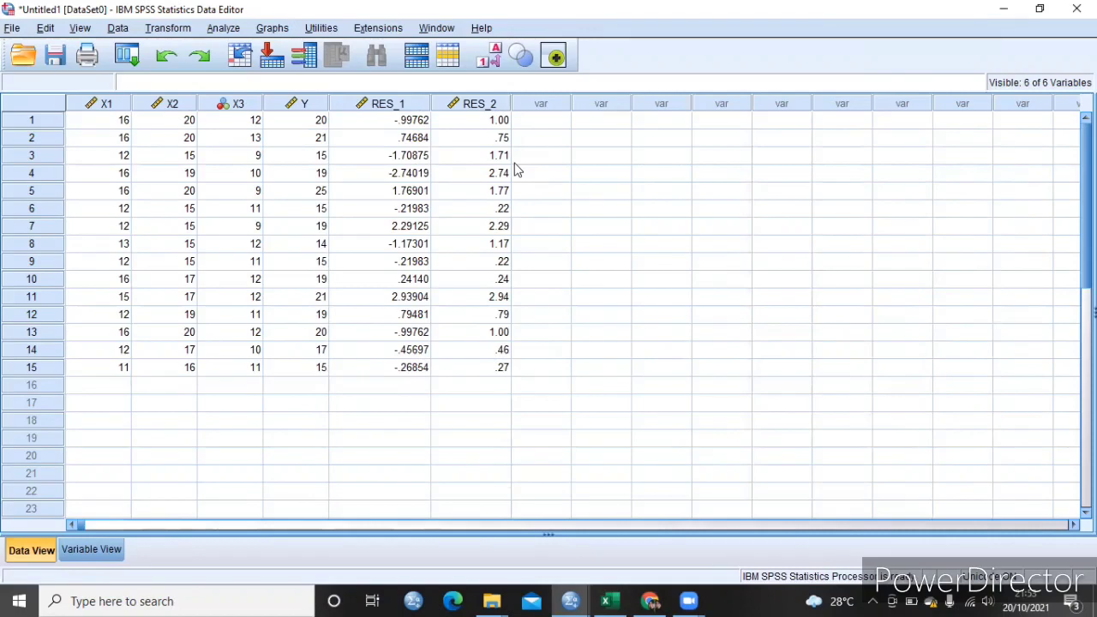
mouse_move(571, 600)
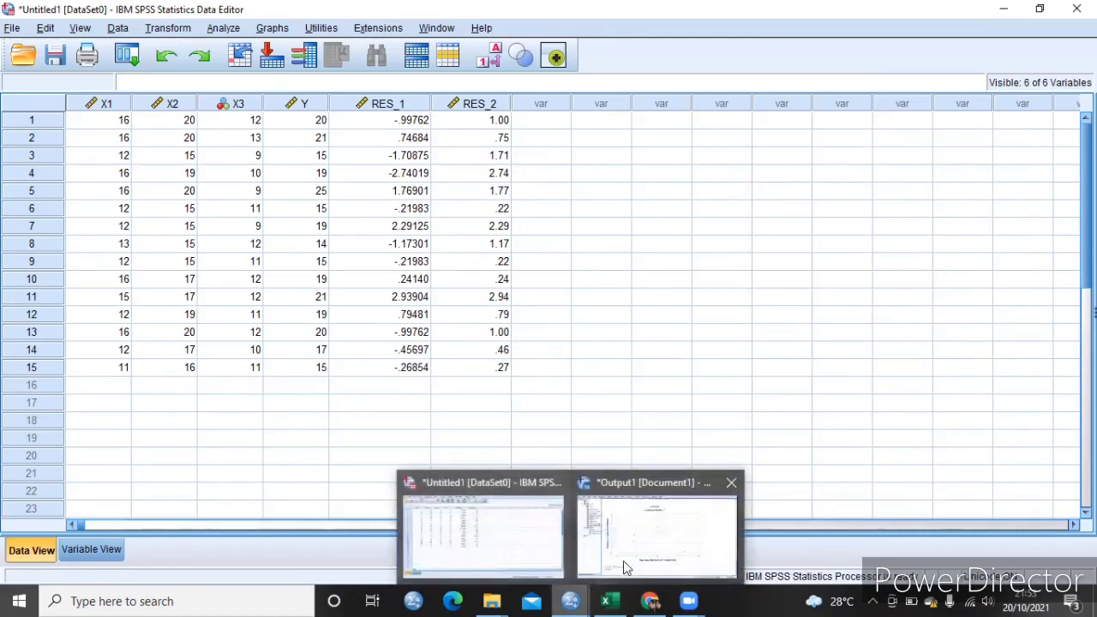
click(626, 559)
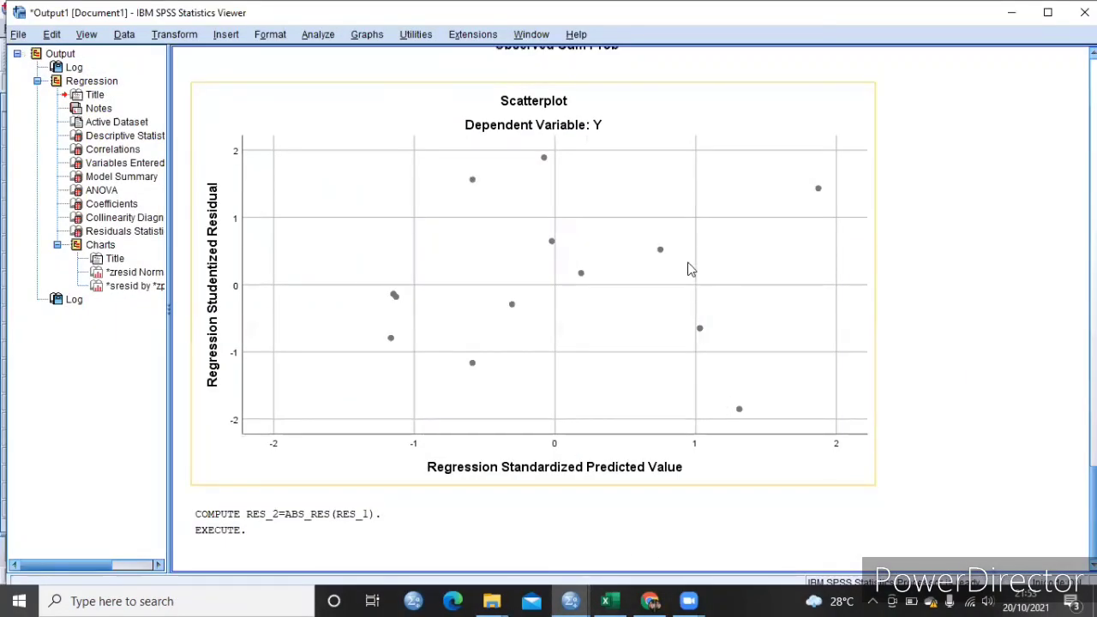
- Run a legacy one-sample Kolmogorov-Smirnov test against the normal distribution with Unstandardized Residual as the test variable
click(318, 35)
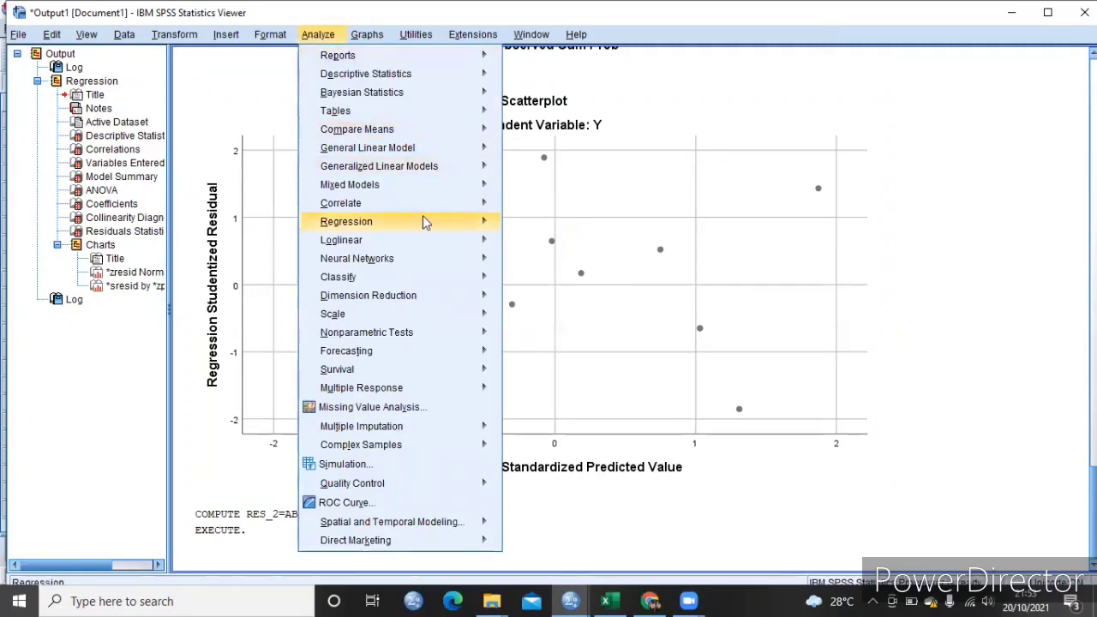
mouse_move(393, 337)
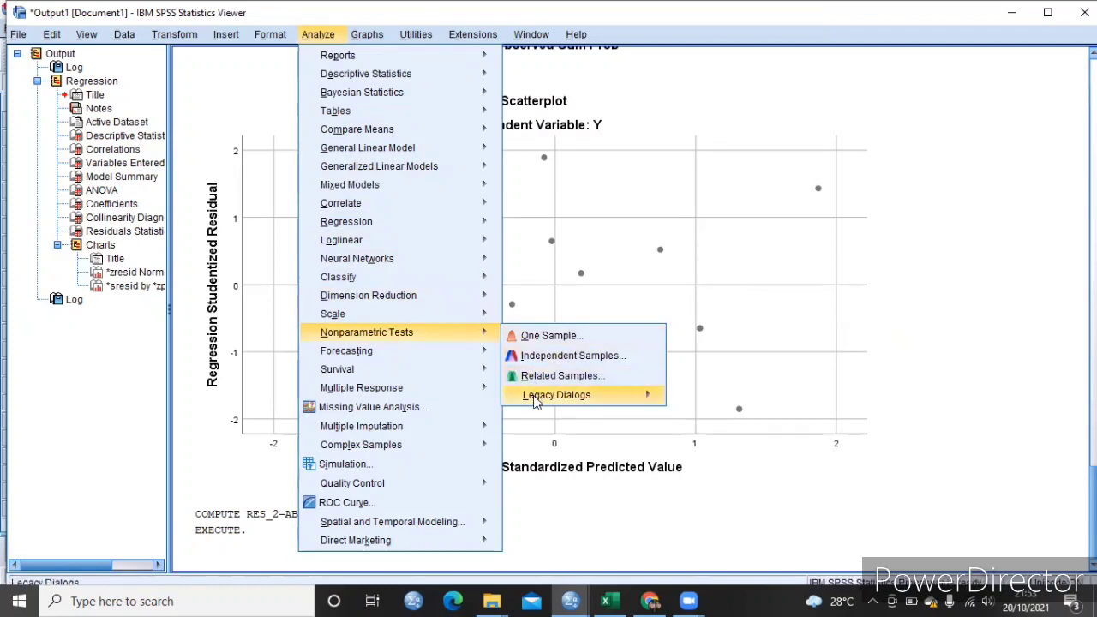
mouse_move(536, 403)
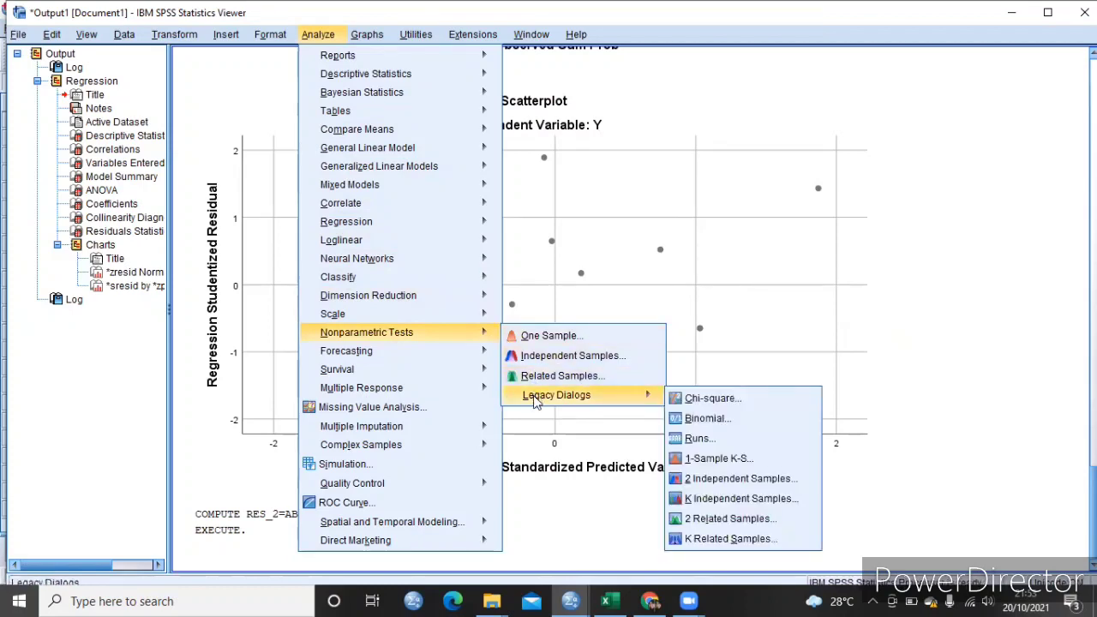
click(696, 461)
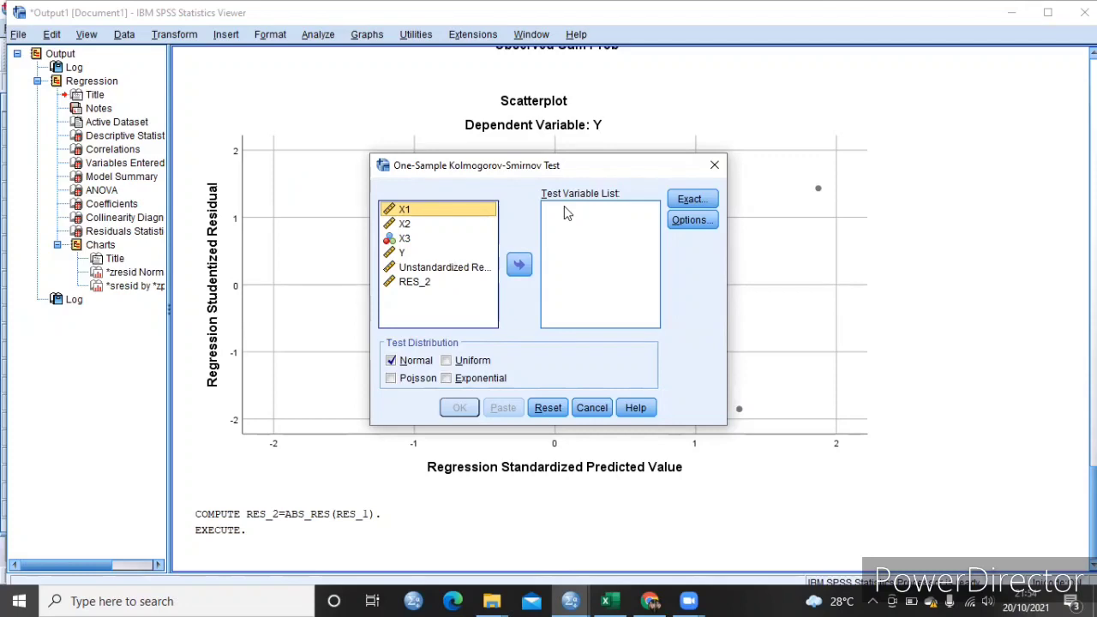
click(444, 269)
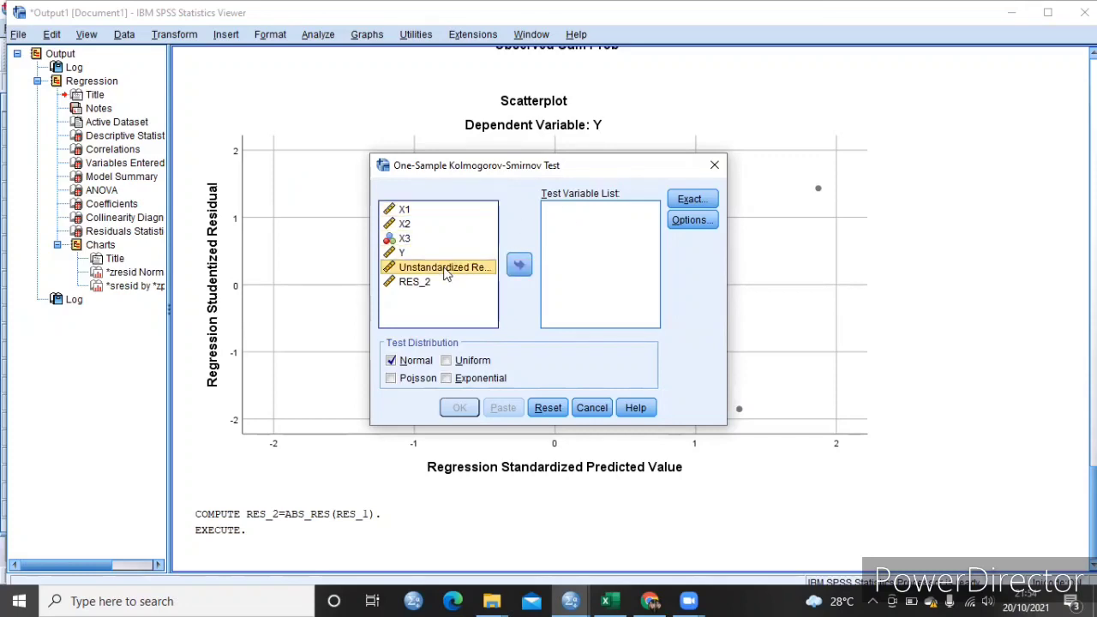
click(520, 265)
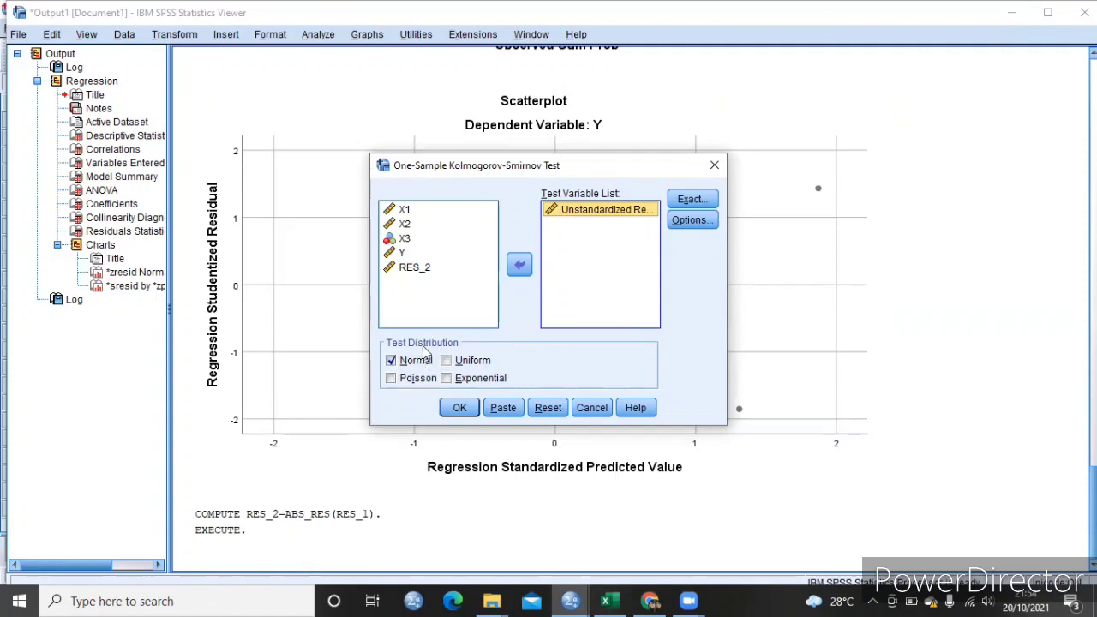
click(463, 409)
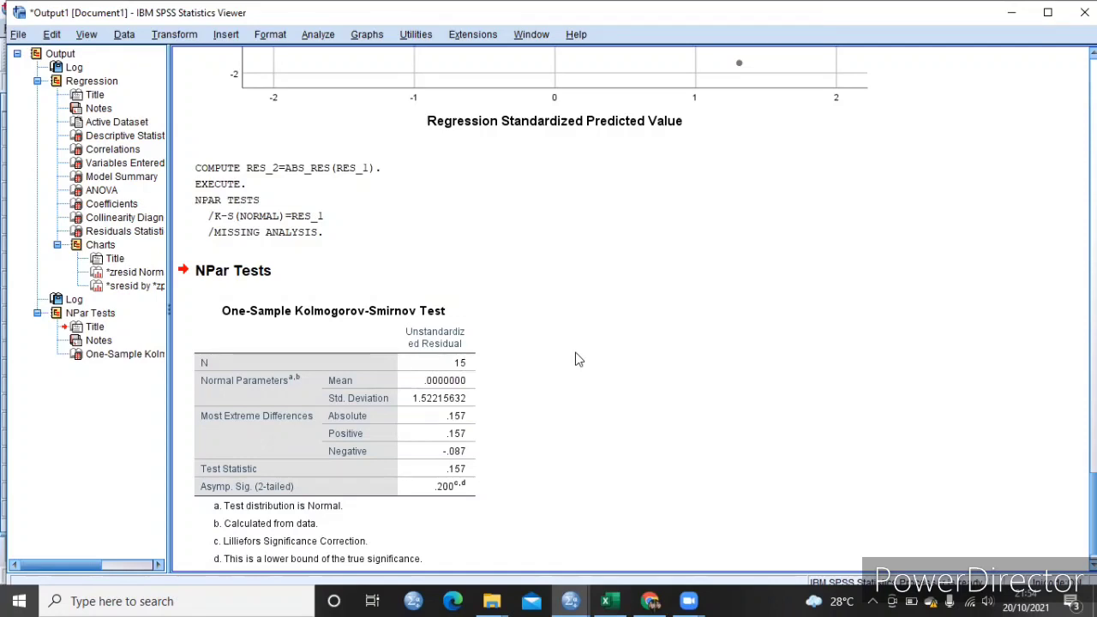
- Set up another linear regression with RES_2 replacing Y as the dependent variable
click(319, 35)
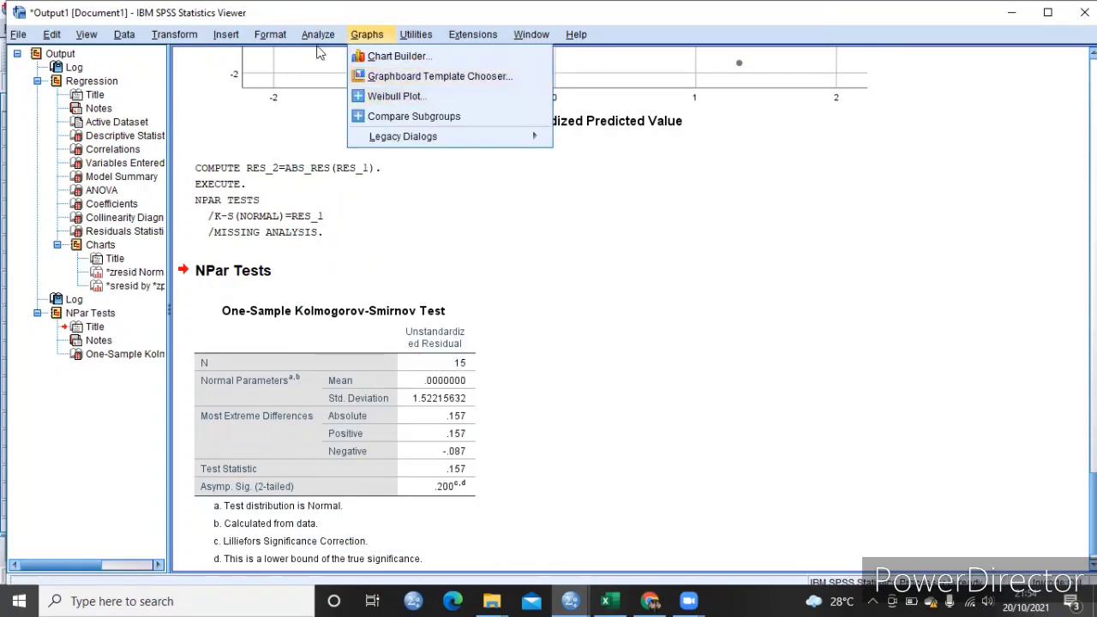
mouse_move(463, 224)
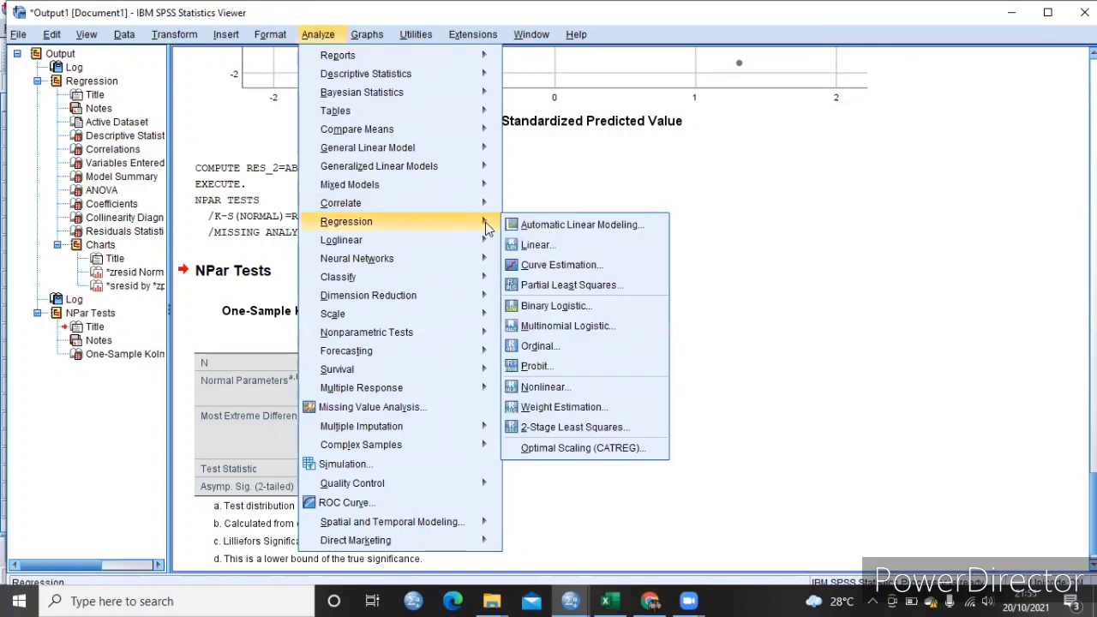
click(538, 249)
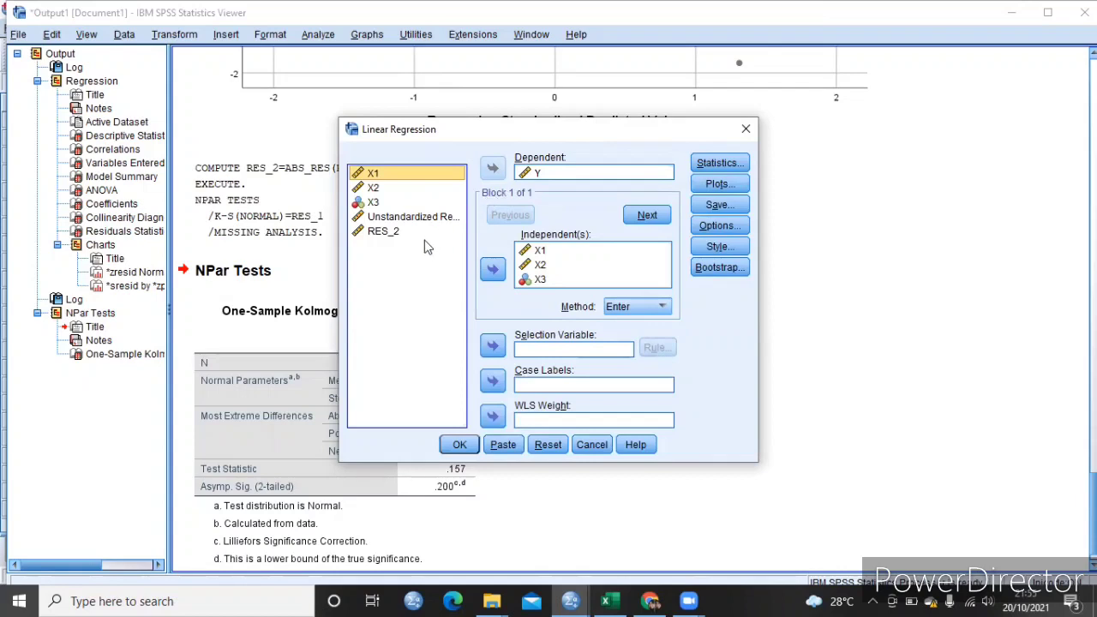
click(527, 175)
click(493, 168)
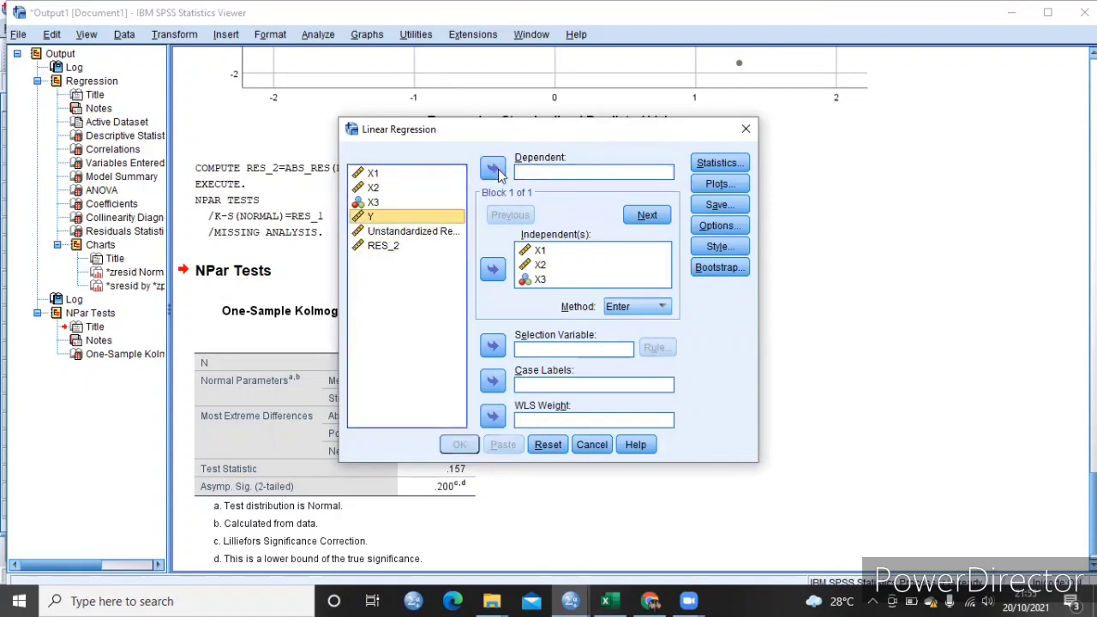
click(426, 246)
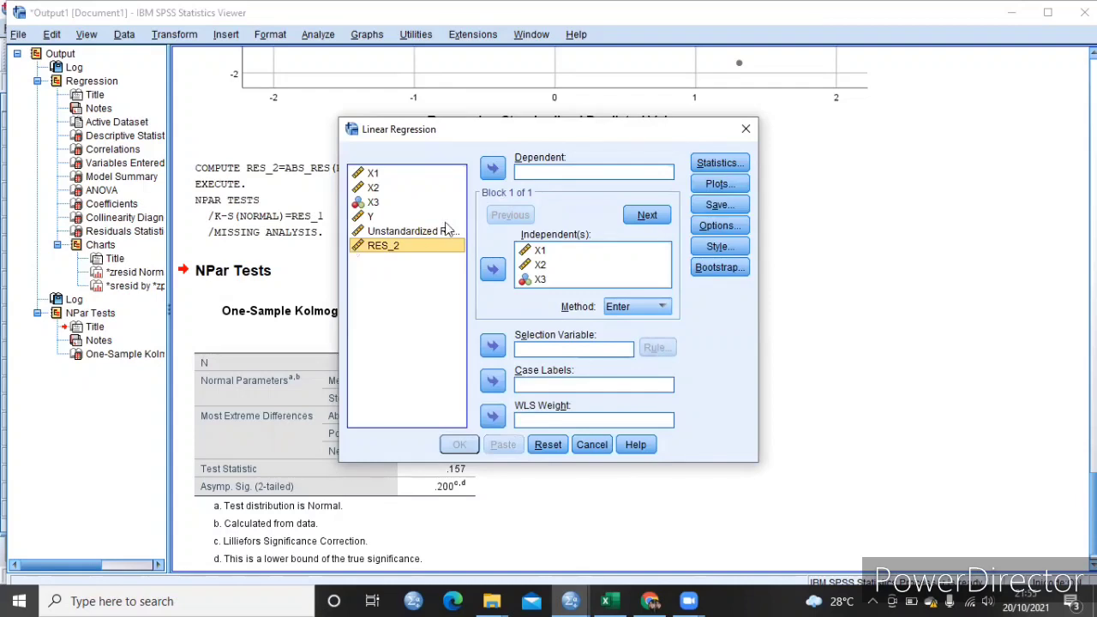
click(494, 168)
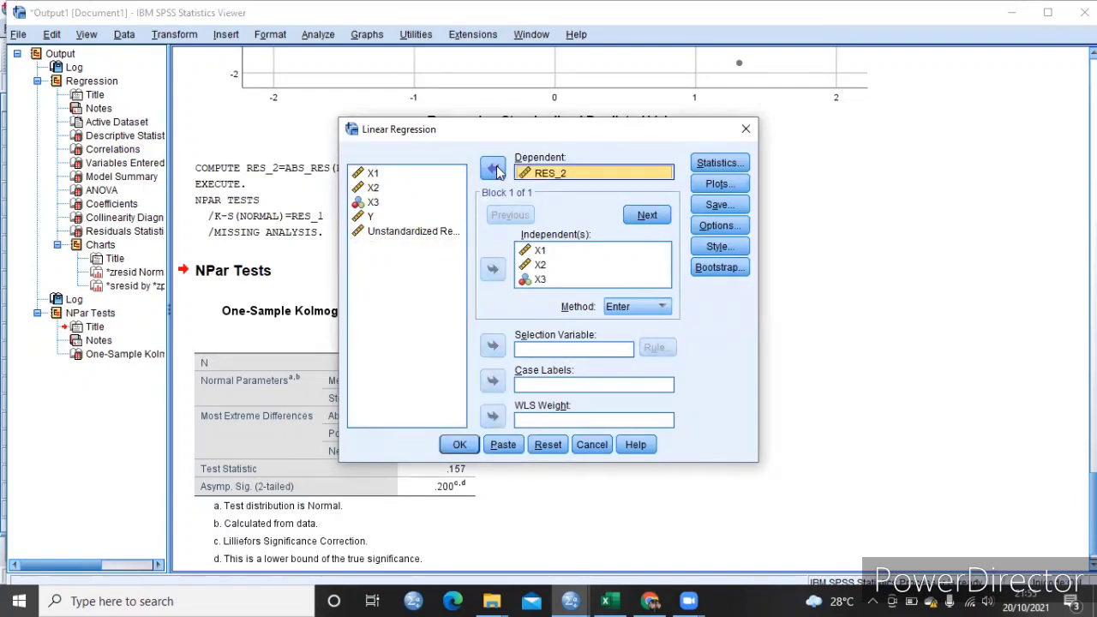
- Set the regression statistics to omit descriptives, collinearity diagnostics and Durbin-Watson, and include the covariance matrix
click(710, 168)
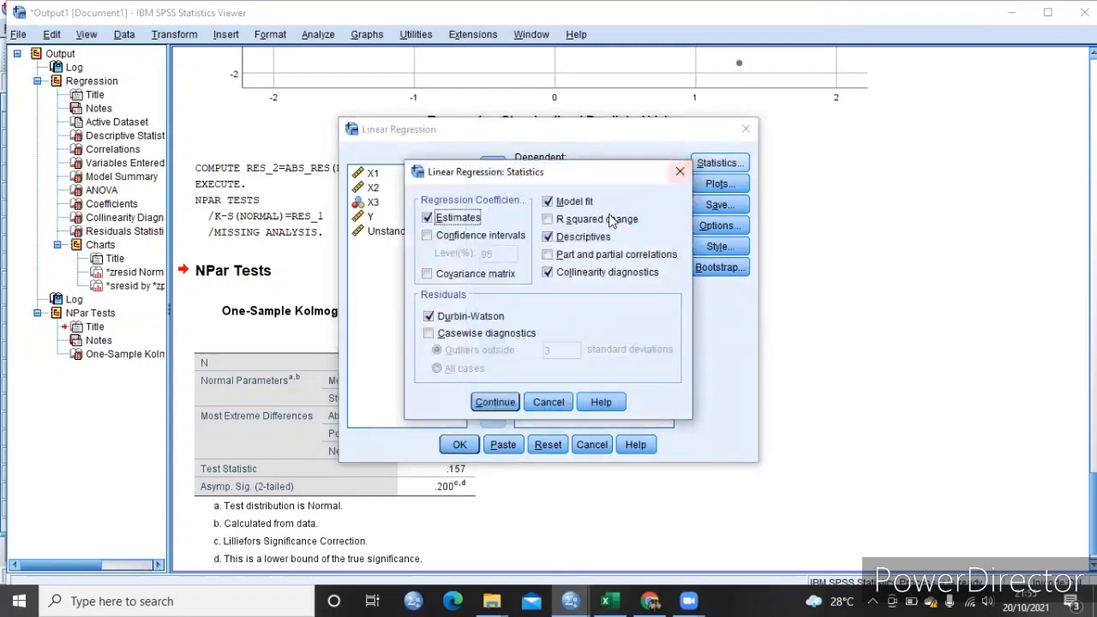
click(562, 239)
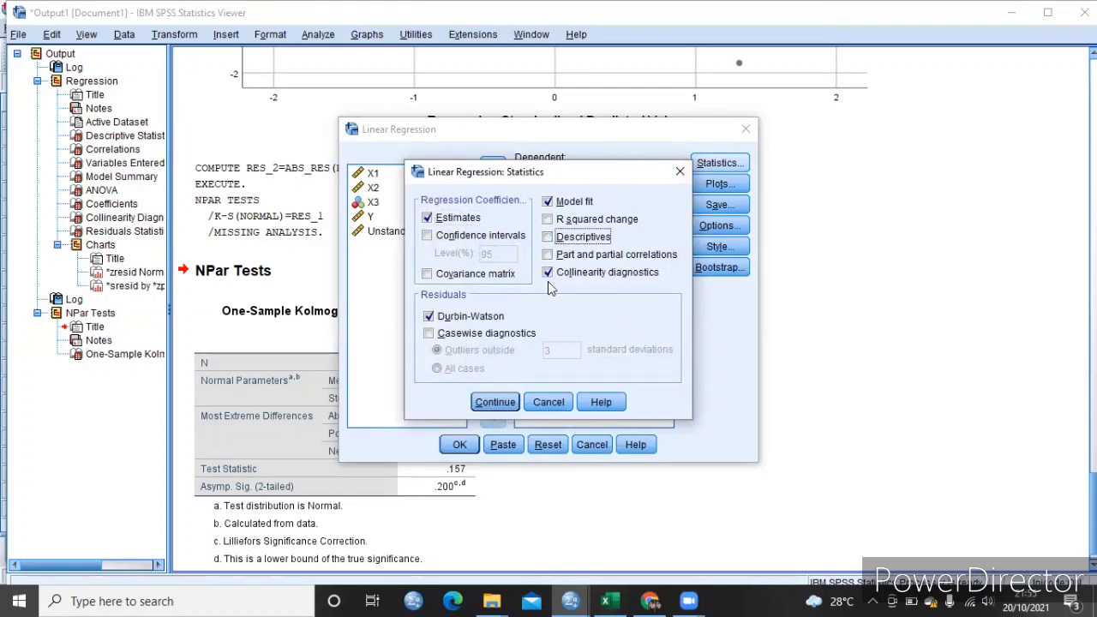
click(551, 275)
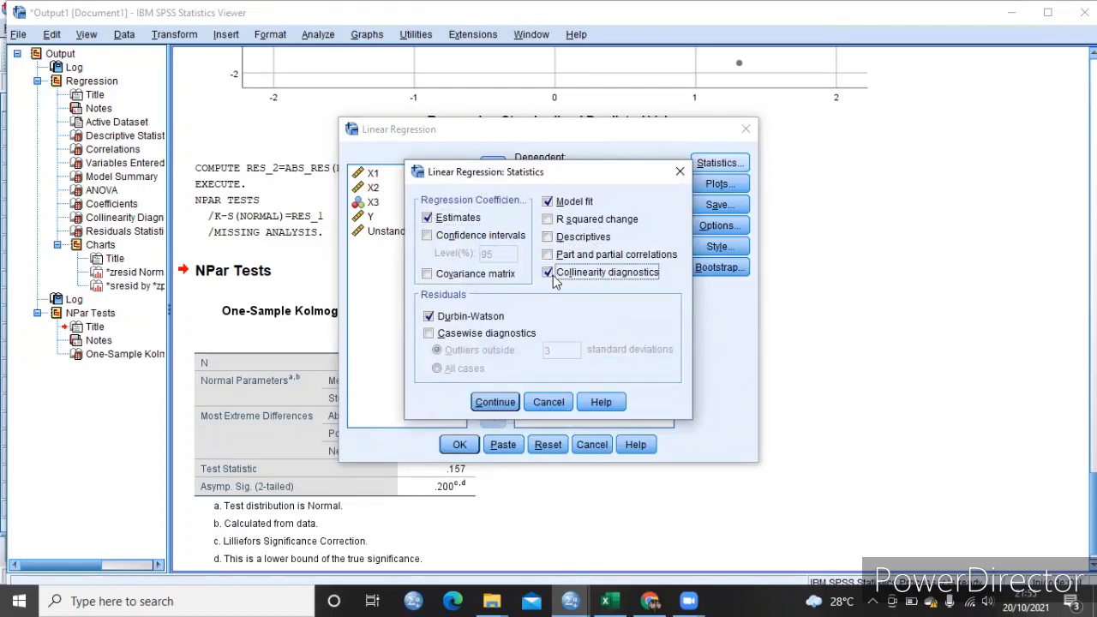
click(455, 318)
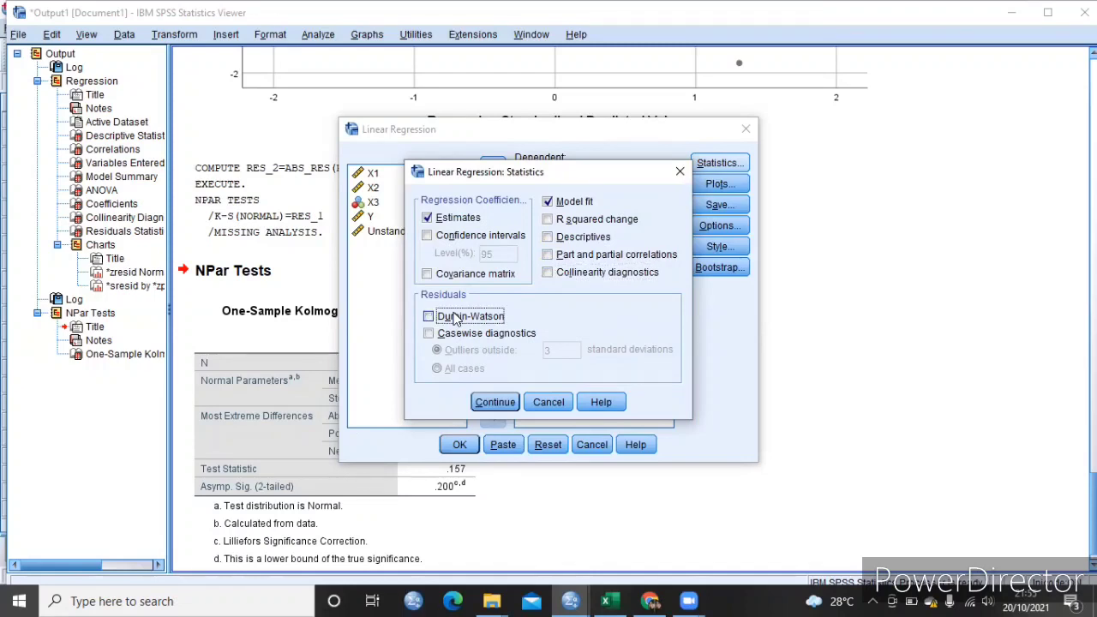
click(433, 276)
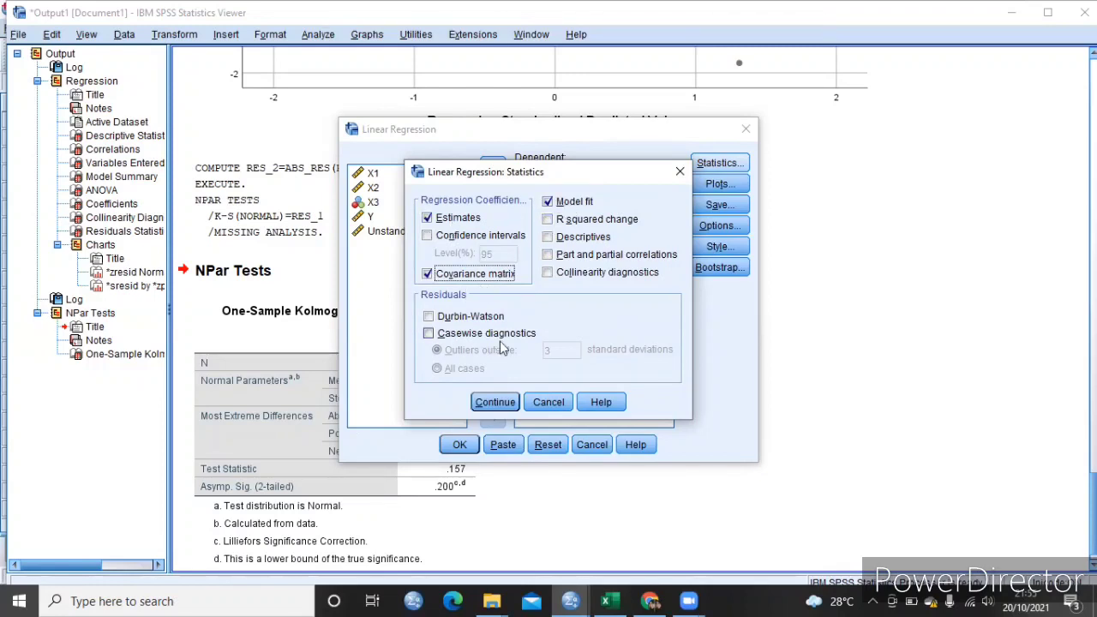
click(497, 402)
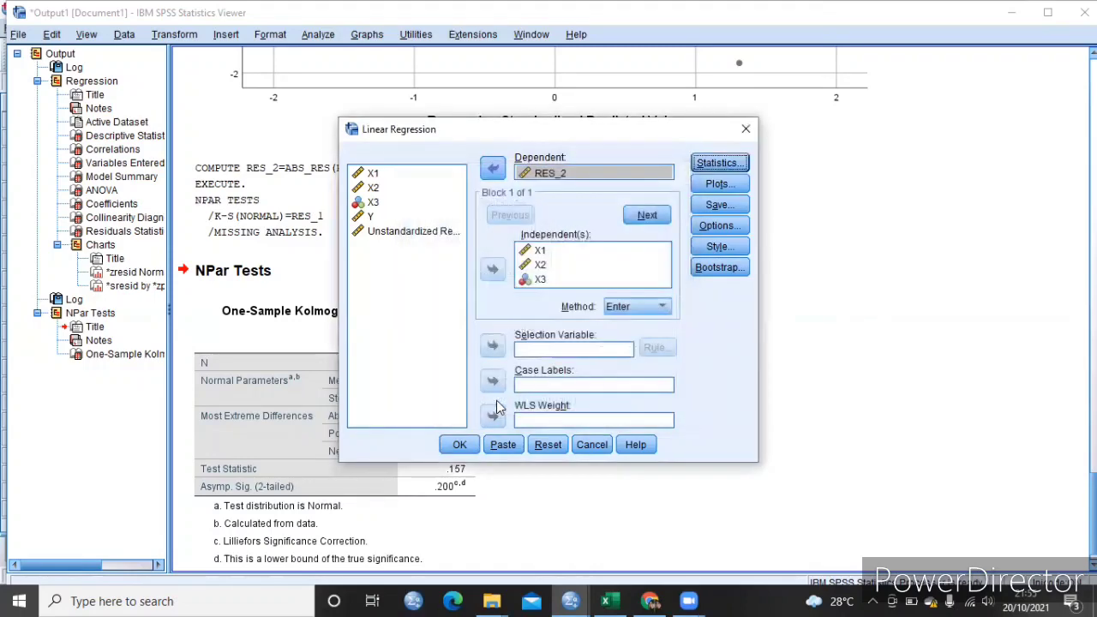
- Turn off the normal probability plot for the residuals and run the regression on RES_2
click(717, 183)
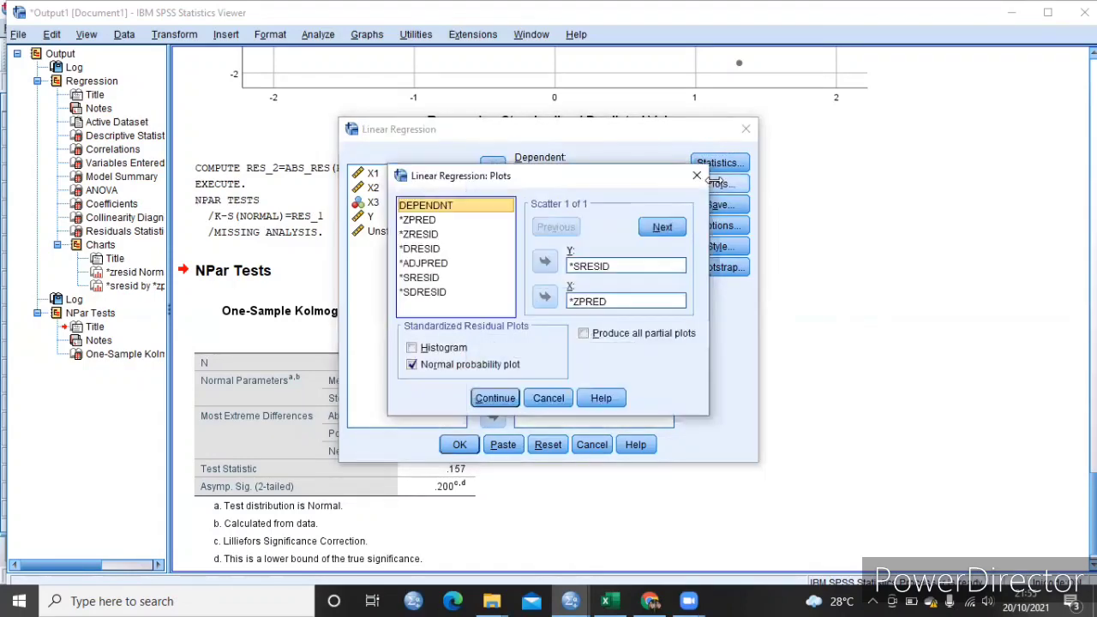
click(476, 366)
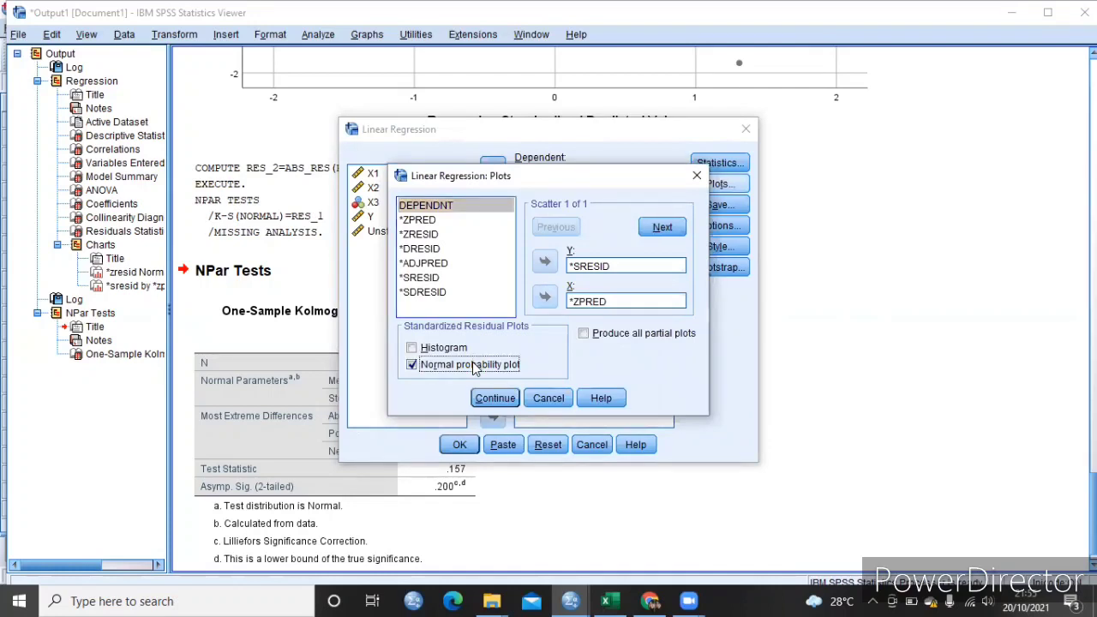
click(491, 397)
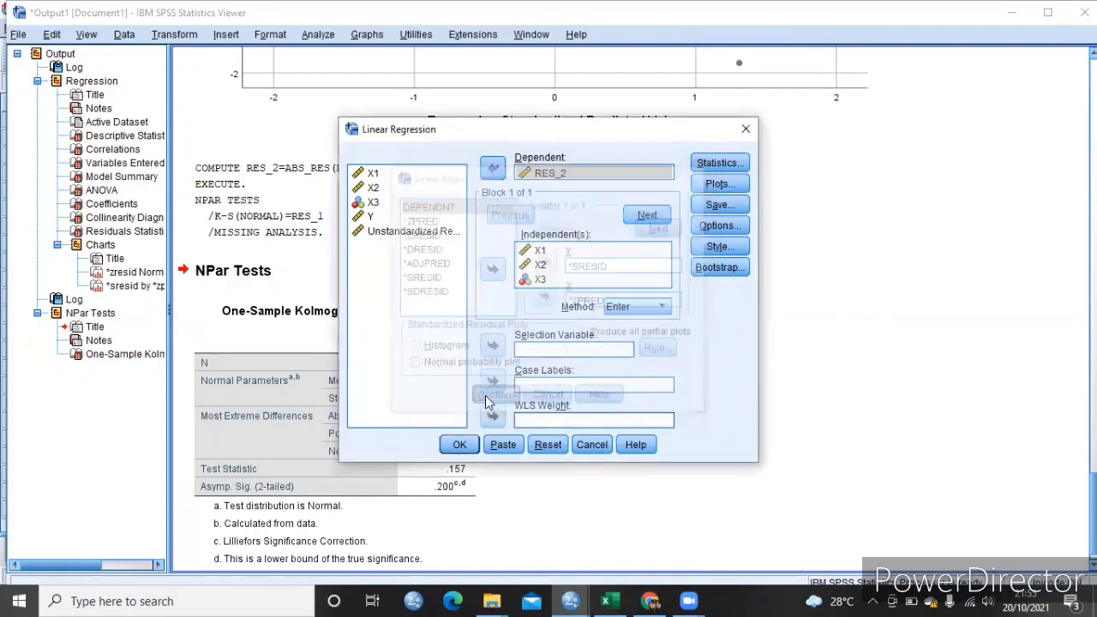
click(460, 446)
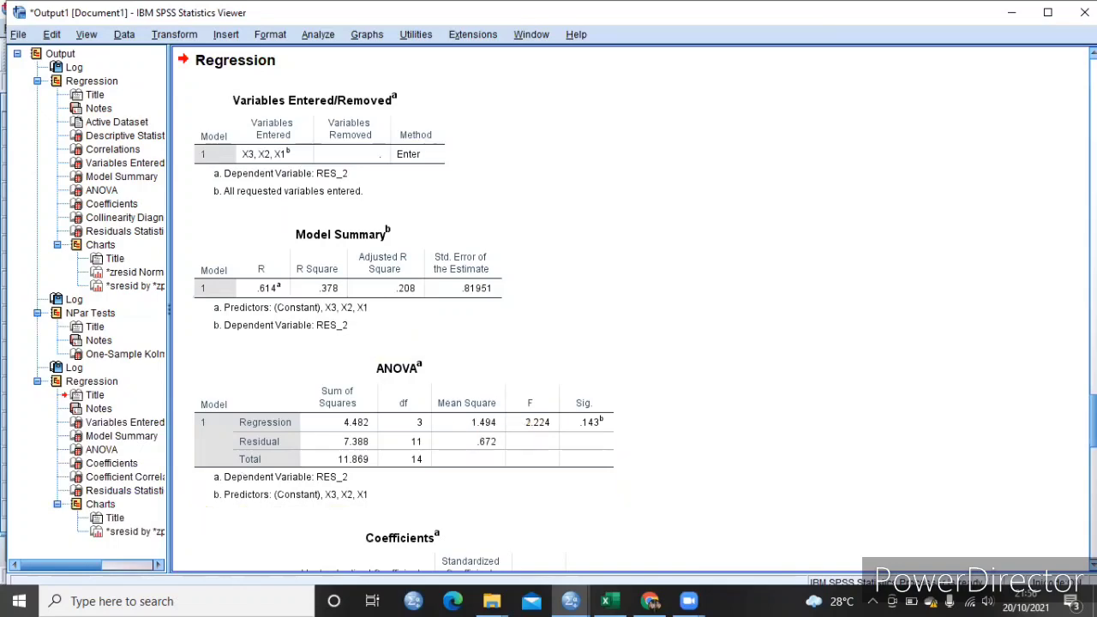
- Review the RES_2 regression output, including the model summary, ANOVA, coefficients and scatterplot
scroll(630, 309, down, 15)
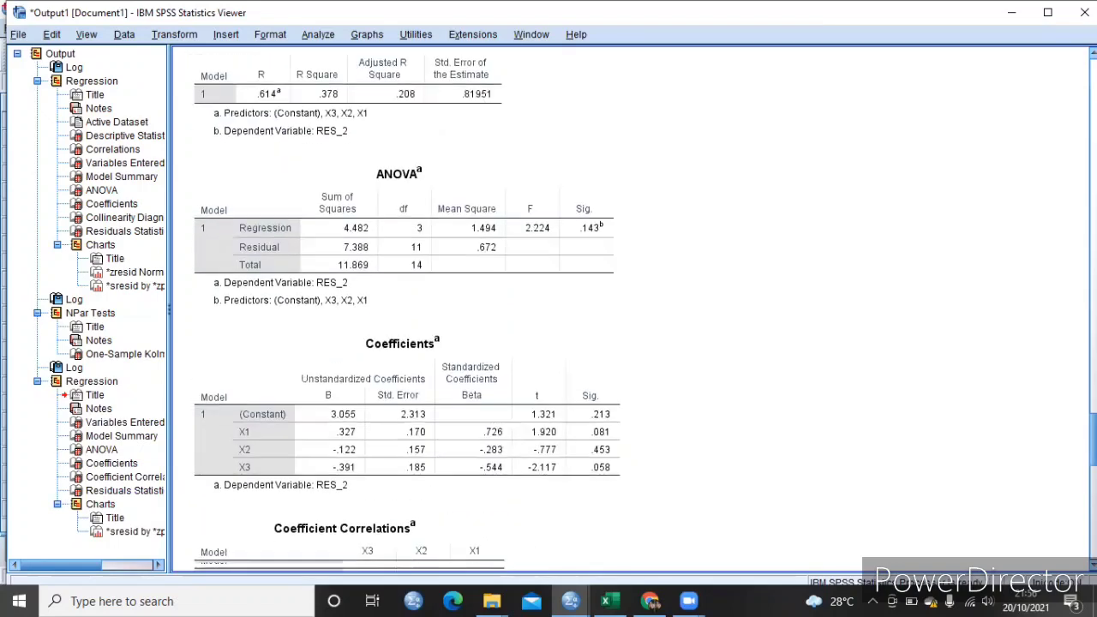
scroll(630, 309, up, 1)
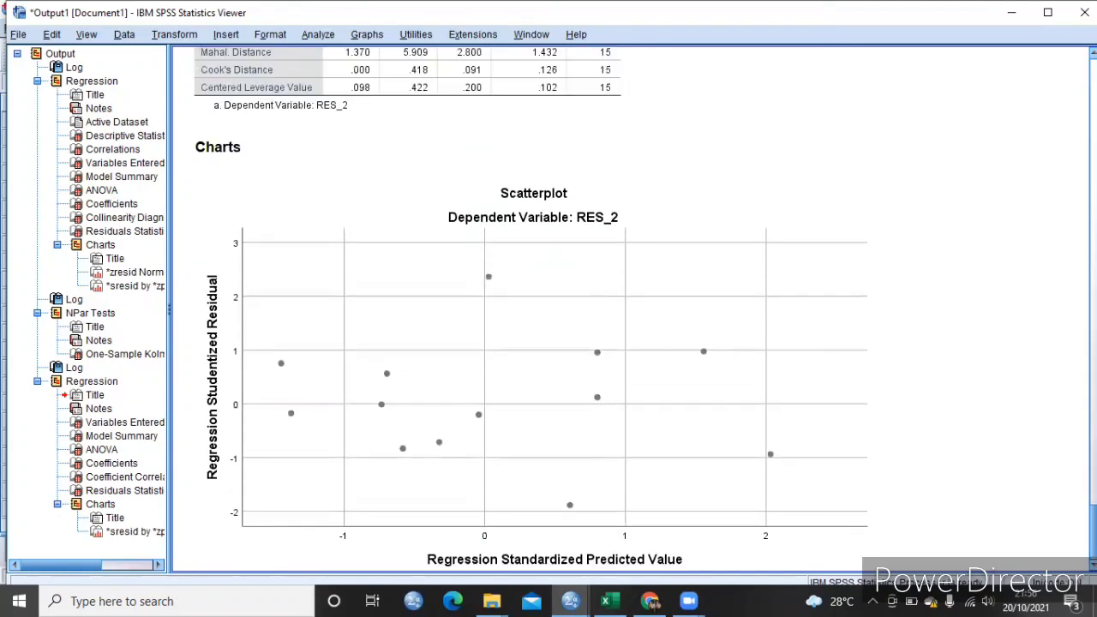
scroll(630, 309, up, 20)
scroll(631, 309, down, 11)
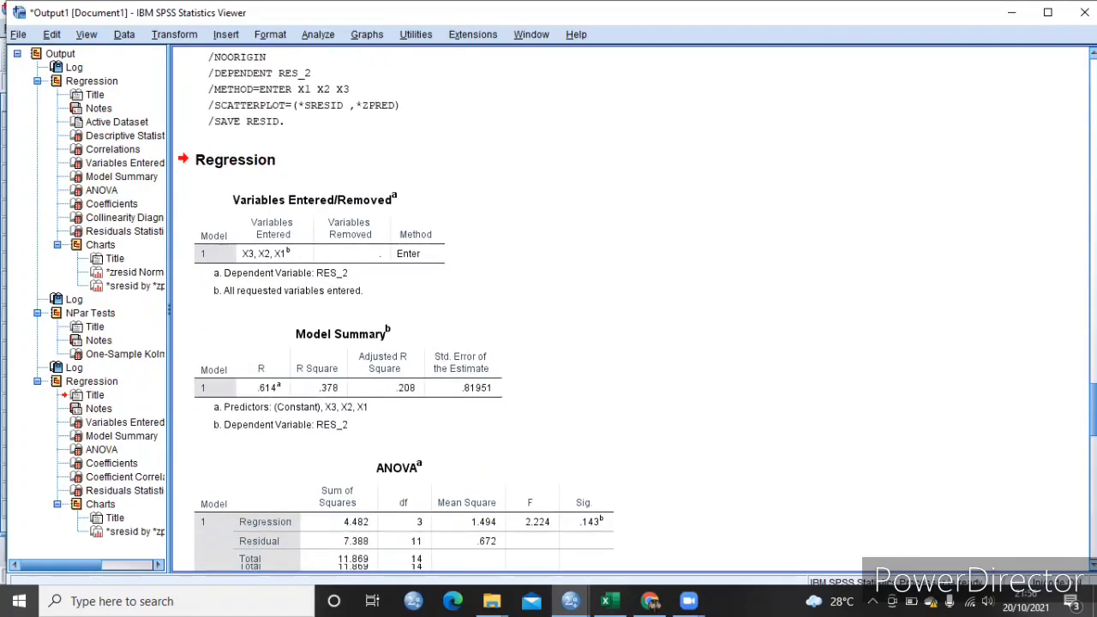
scroll(630, 308, down, 5)
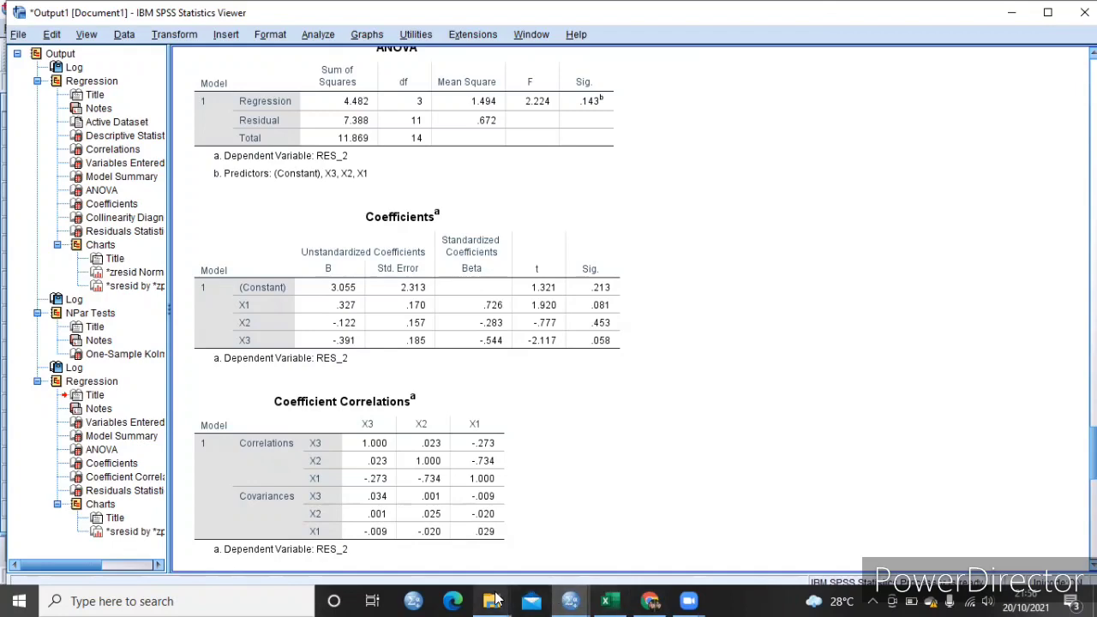
- Open the UJI ASUMSI KLASIK report in Word and read through its normality test plot, Kolmogorov-Smirnov table, criteria and interpretation
click(468, 545)
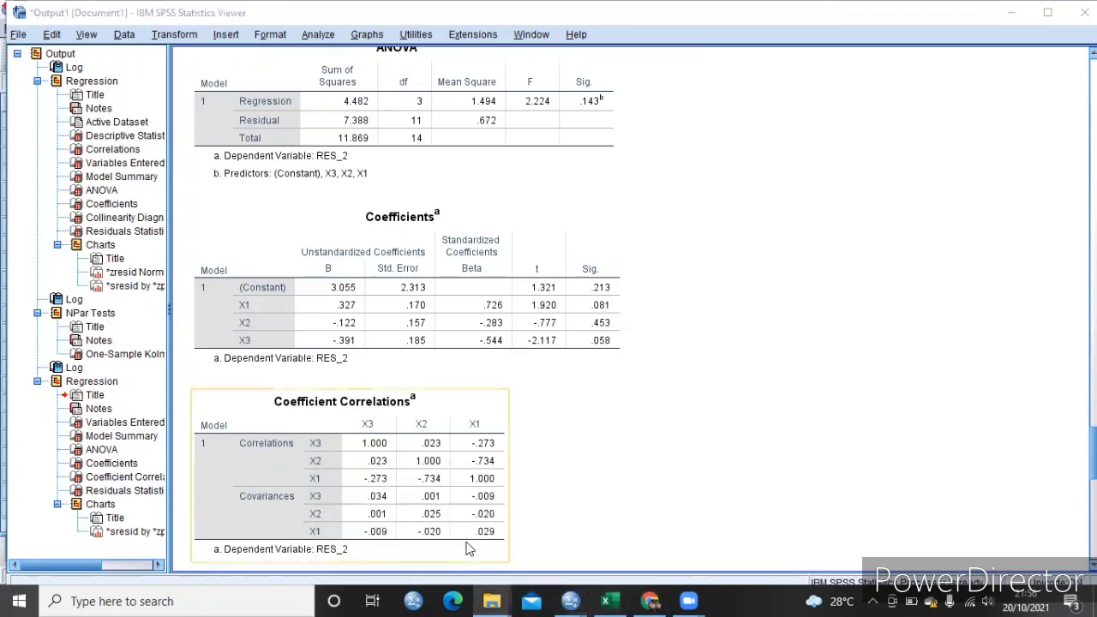
double_click(304, 294)
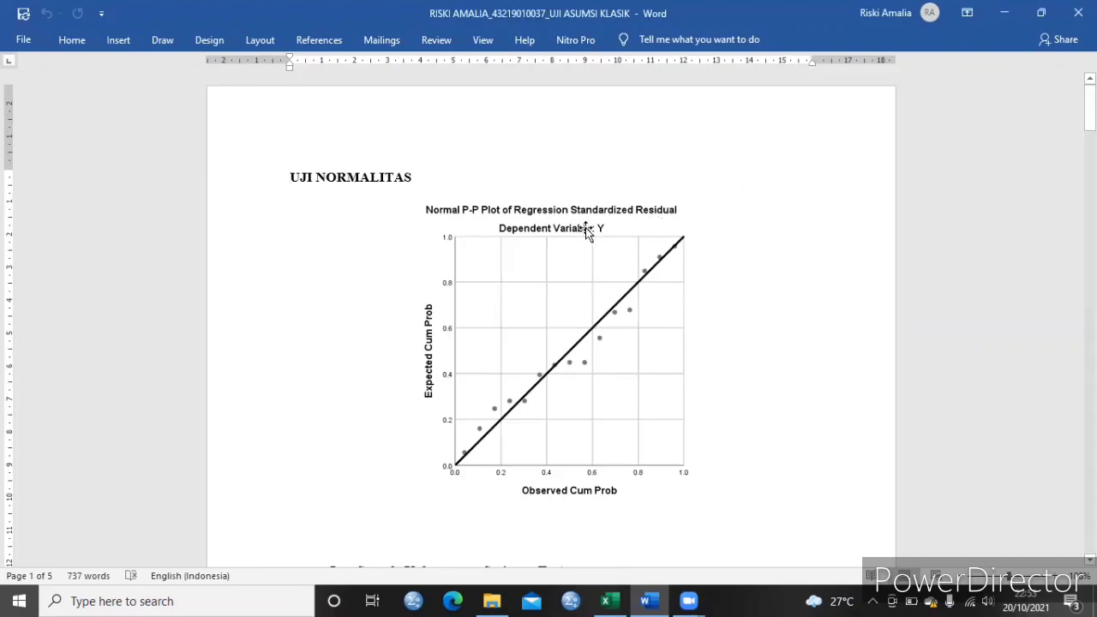
drag(1089, 107, 1090, 150)
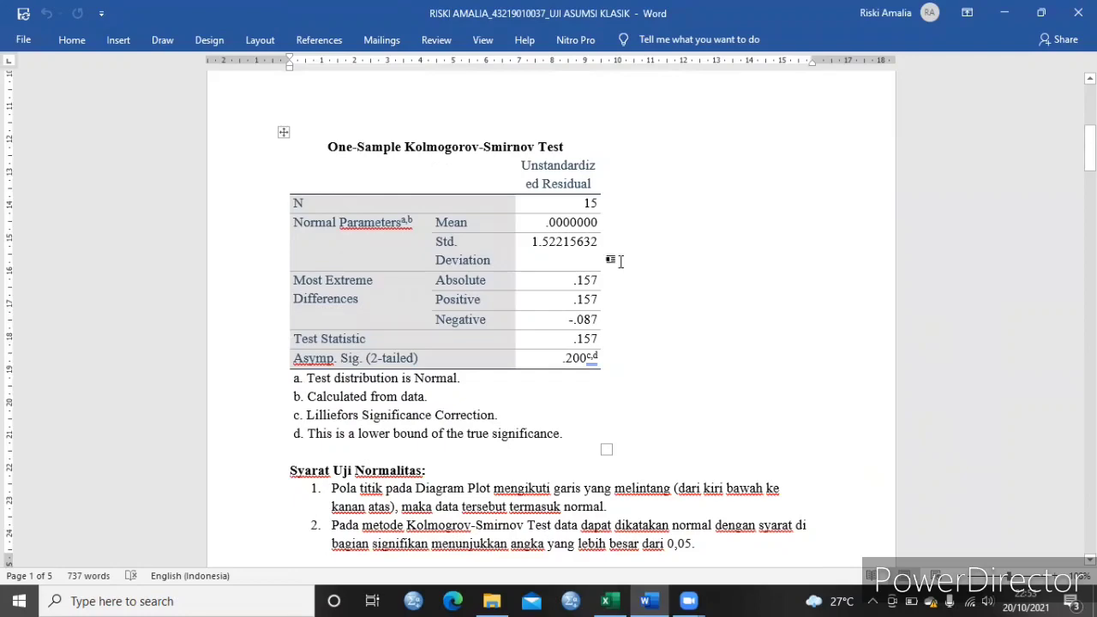
drag(1090, 147, 1089, 174)
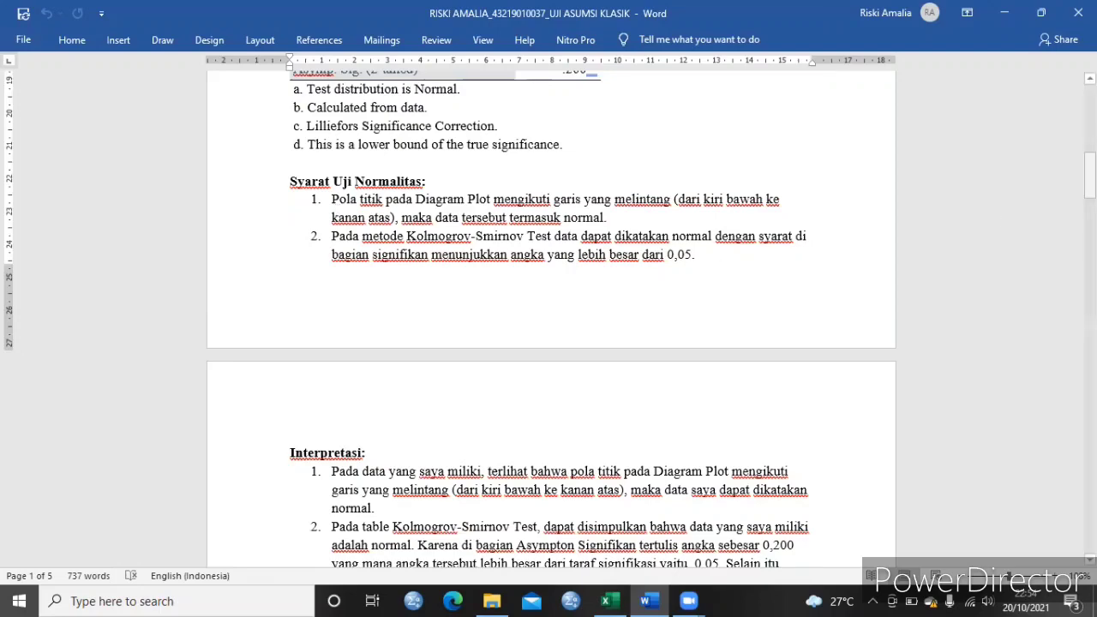
scroll(551, 317, up, 10)
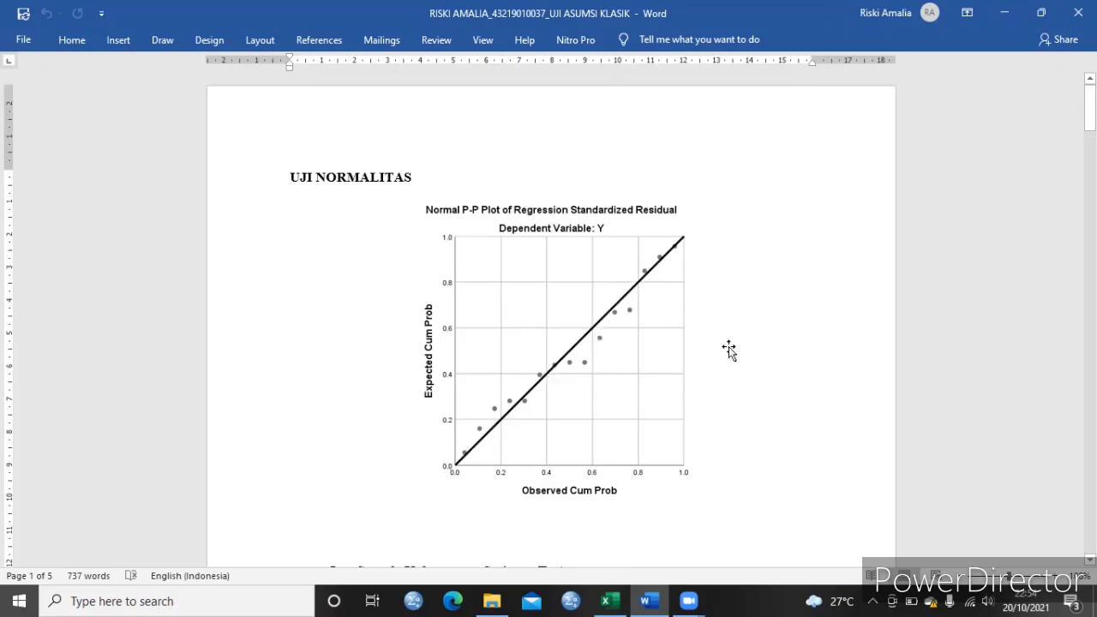
- Review the Kolmogorov-Smirnov table and normality criteria, and read the multicollinearity coefficients, criteria and interpretation
drag(1089, 107, 1090, 148)
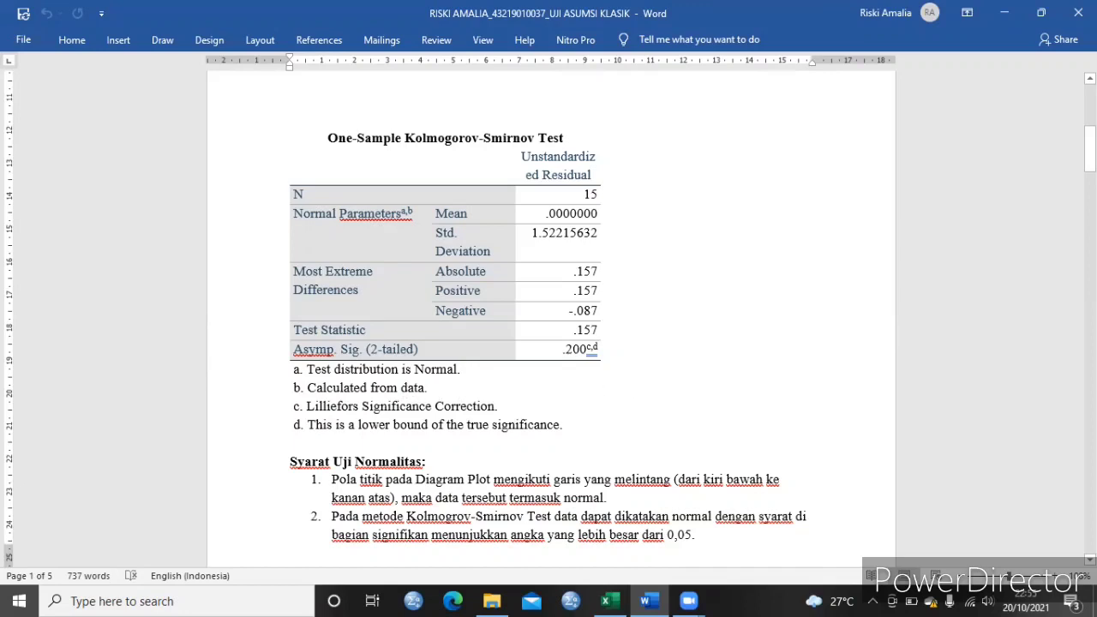
drag(1089, 150, 1090, 224)
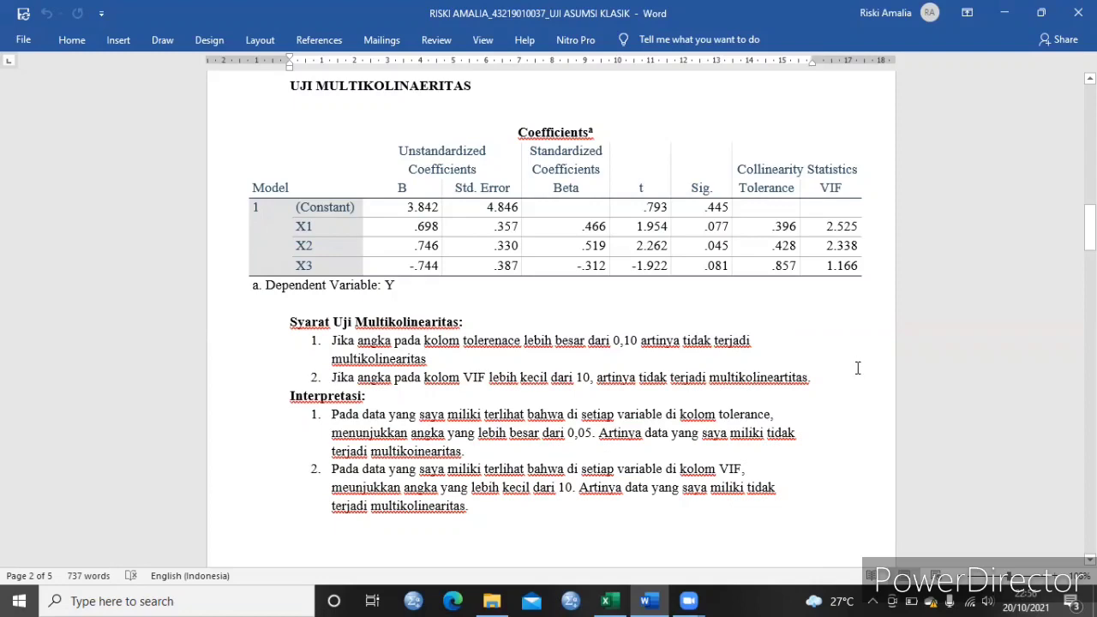
- Examine the heteroscedasticity section, comparing the scatterplot and the RES_2 coefficients table with the test criteria and interpretation
drag(1091, 228, 1091, 303)
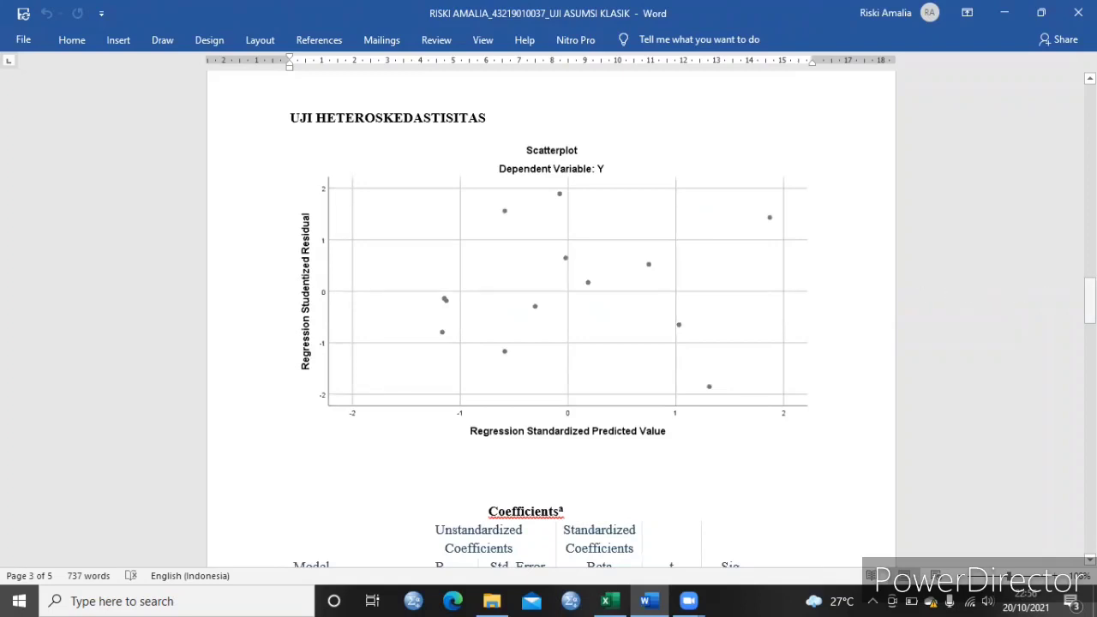
drag(1091, 300, 1090, 352)
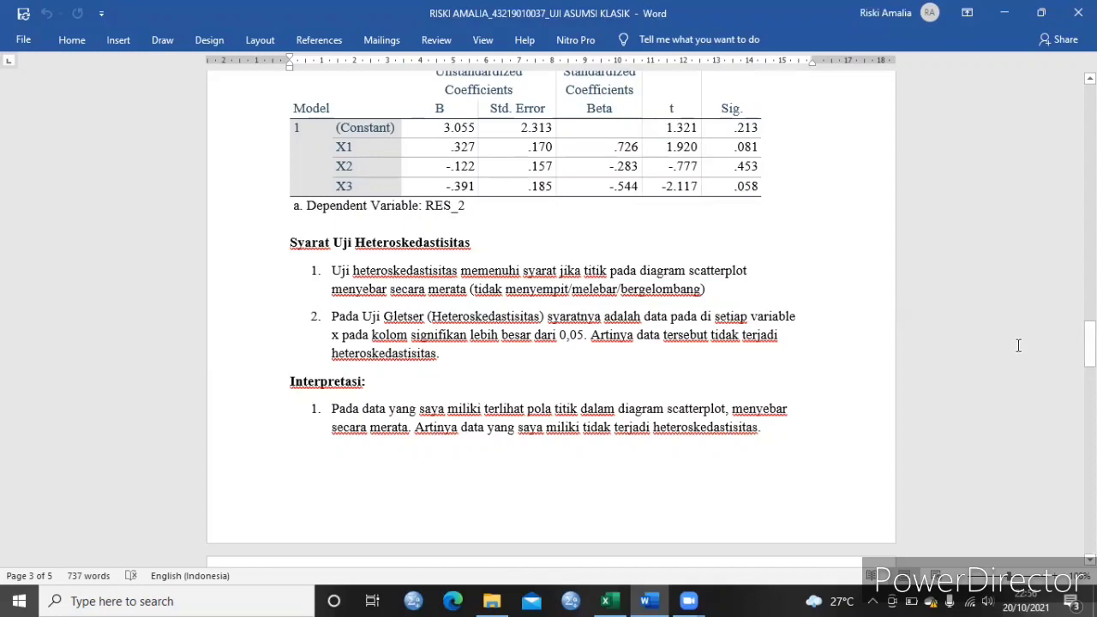
drag(1091, 346, 1091, 294)
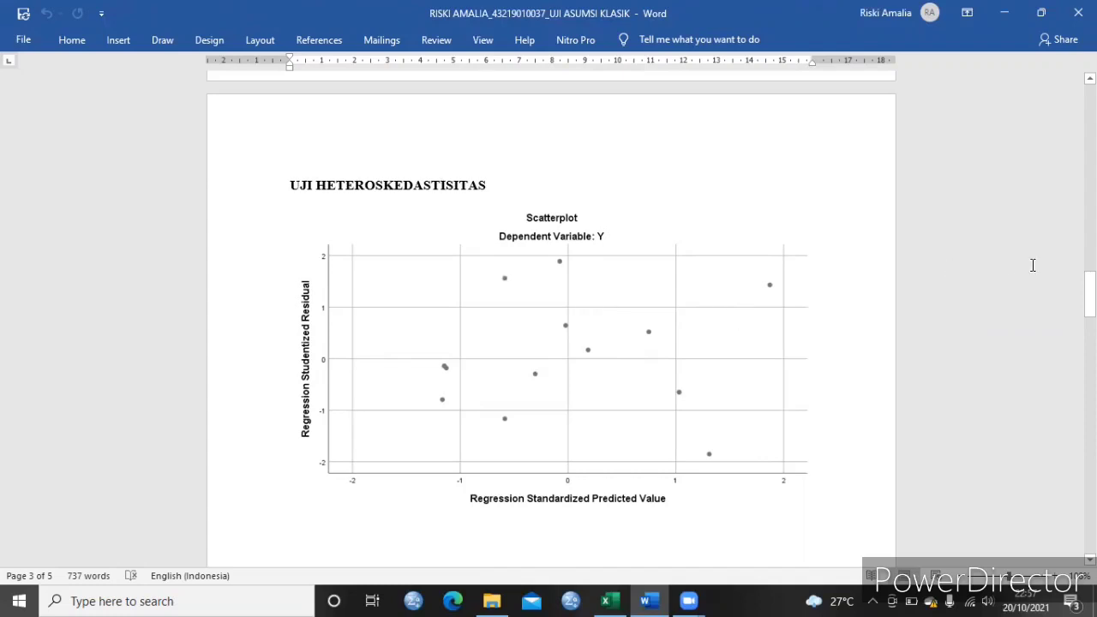
drag(1090, 295, 1090, 340)
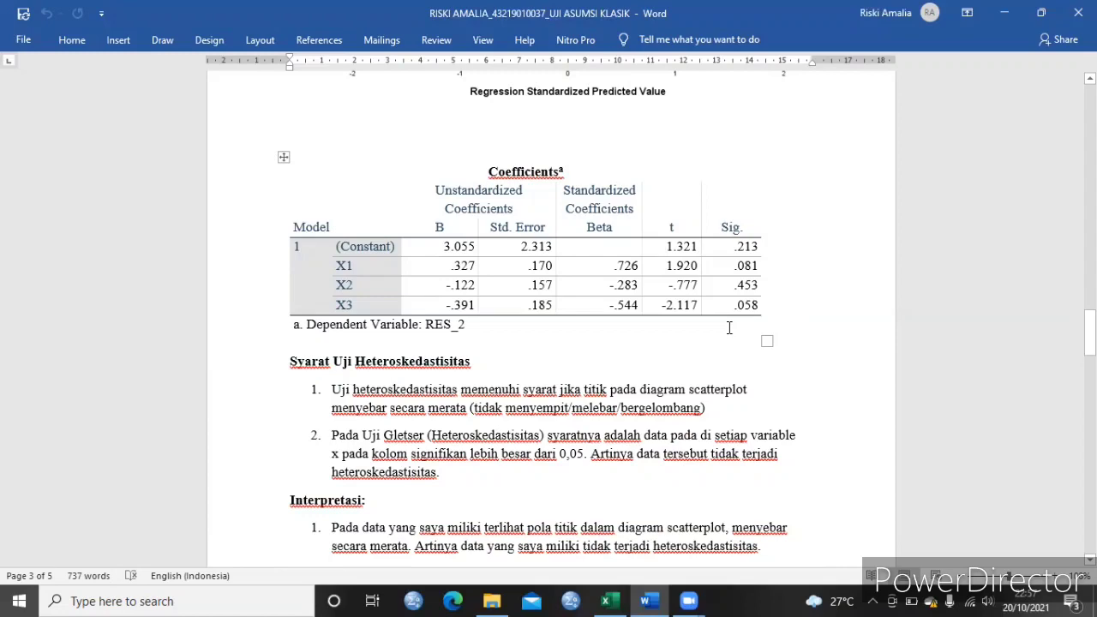
- Examine the autocorrelation section's model summary, Durbin-Watson table and the listed K, N, dU, dL and d values
drag(1091, 332, 1090, 395)
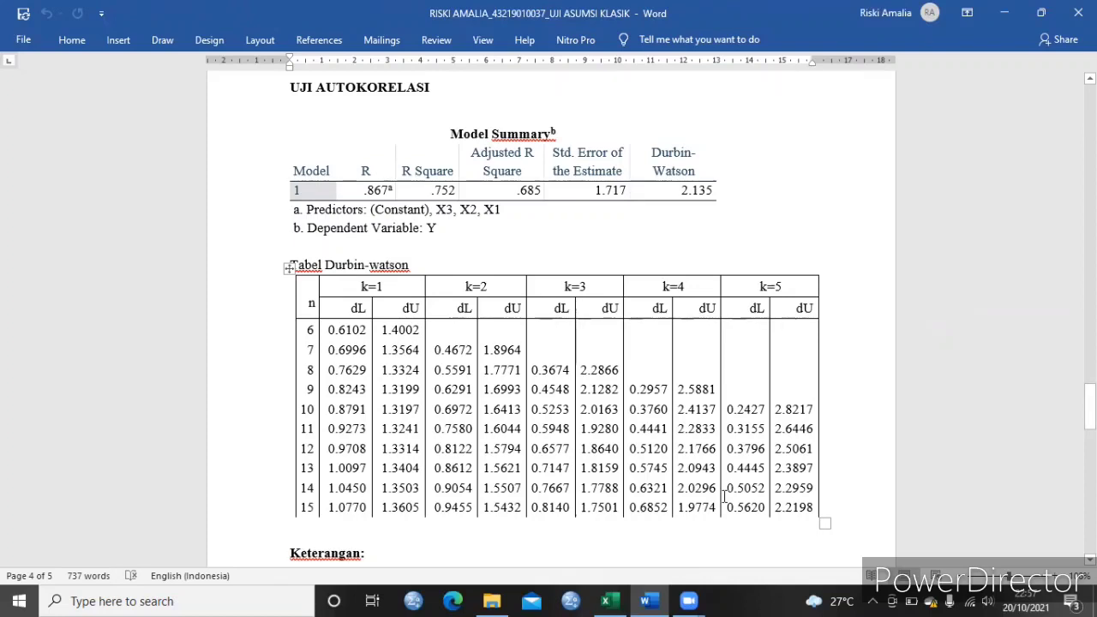
drag(1090, 403, 1089, 436)
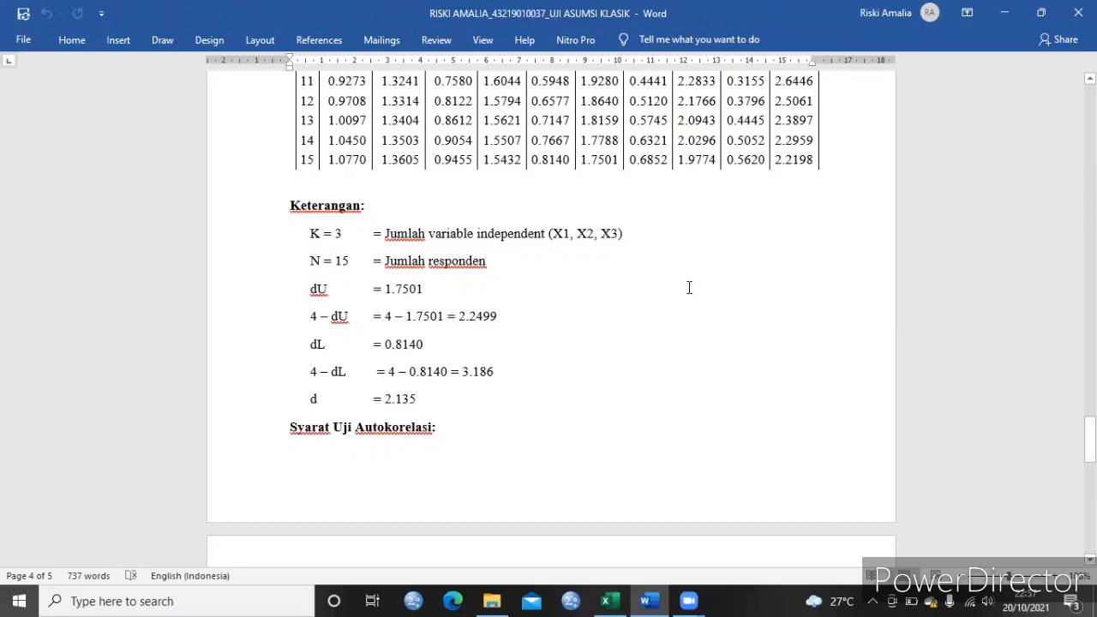
drag(1089, 439, 1090, 431)
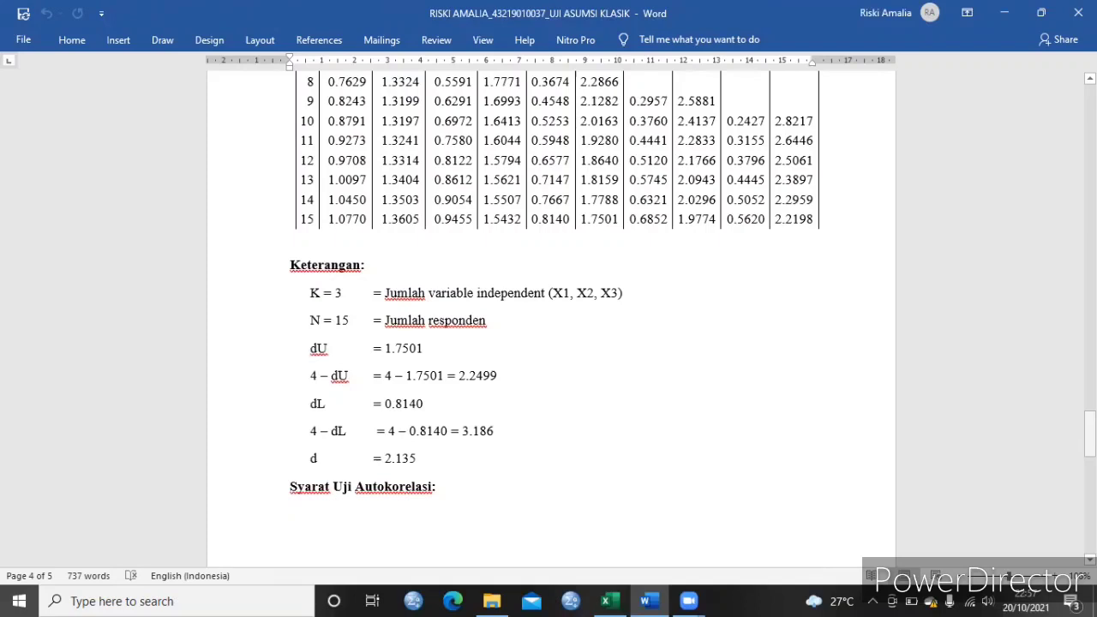
drag(1090, 432, 1090, 417)
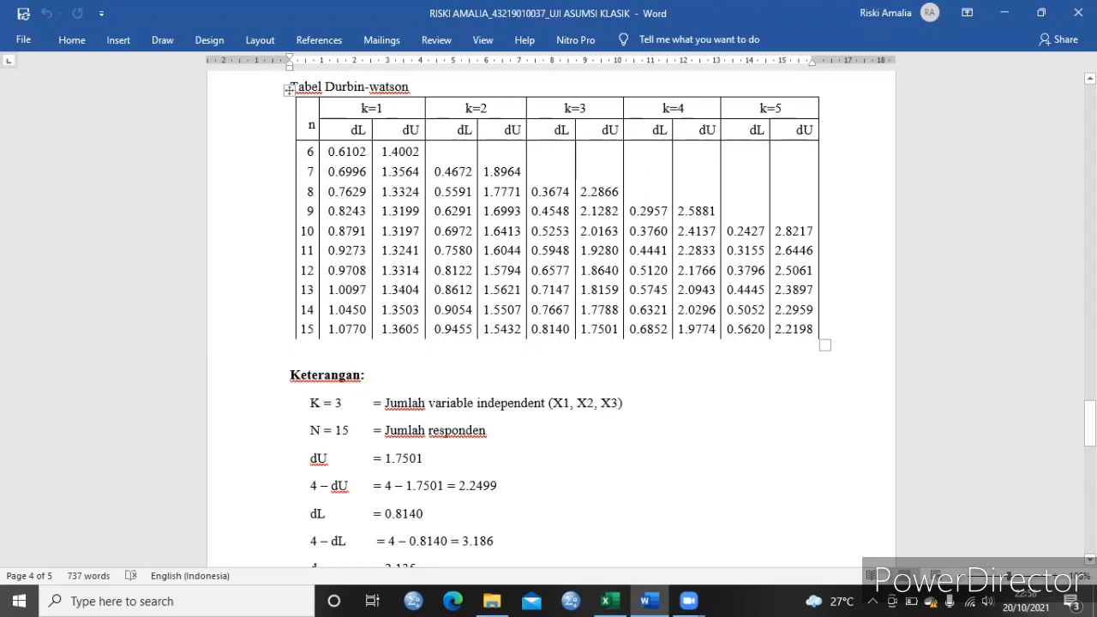
drag(1090, 421, 1090, 433)
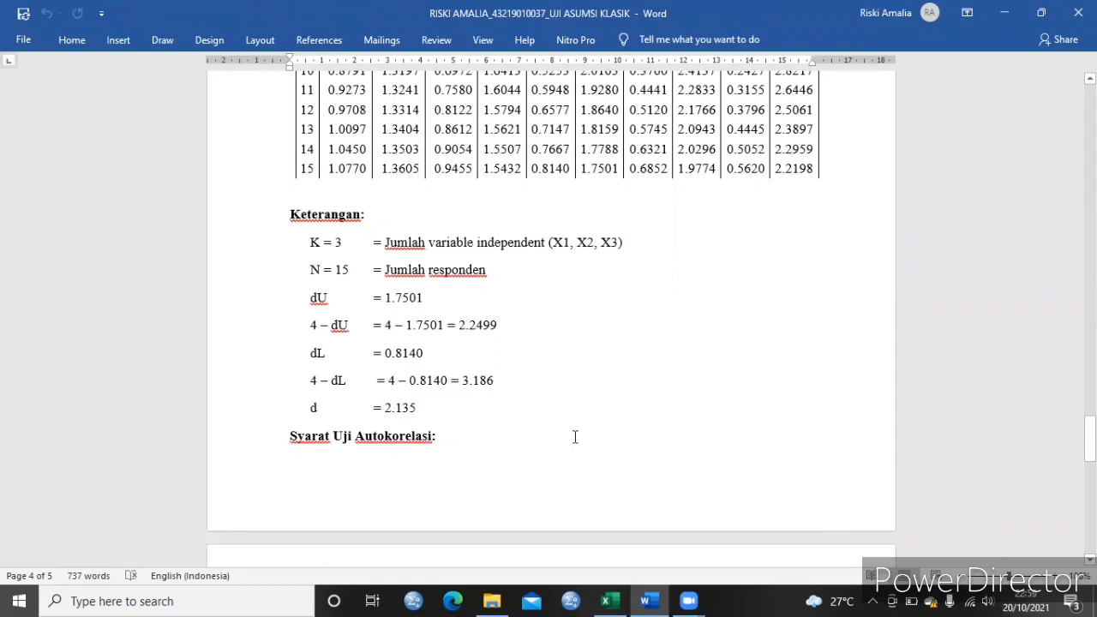
drag(1091, 439, 1090, 396)
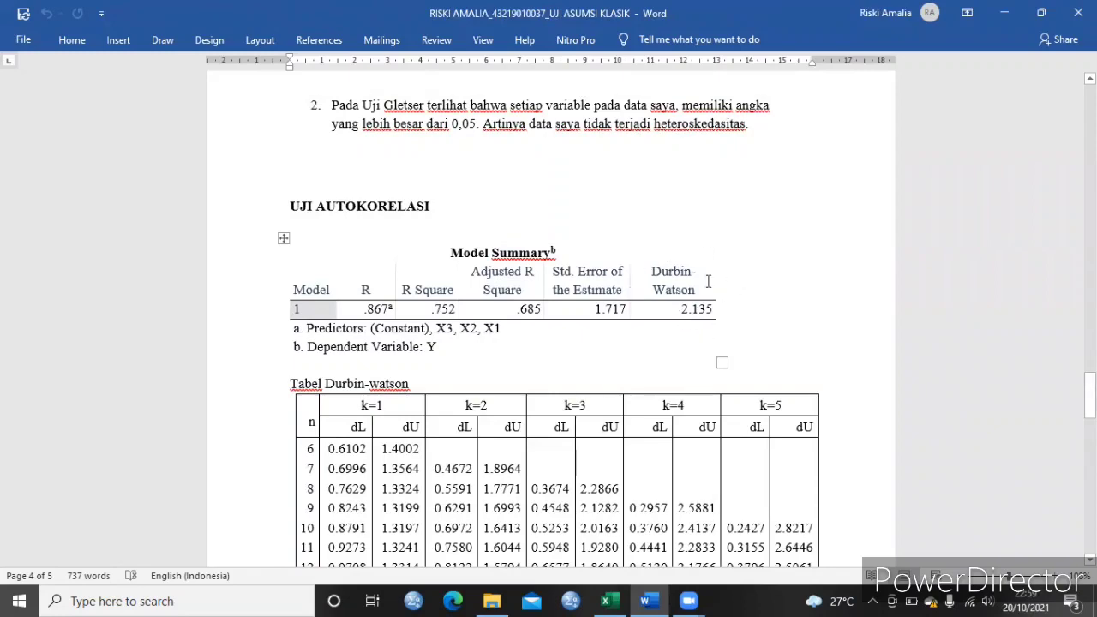
- Read the autocorrelation test criteria and the interpretation comparing d with dL and 4 – dU on the last page
drag(1090, 396, 1091, 452)
scroll(552, 318, down, 1)
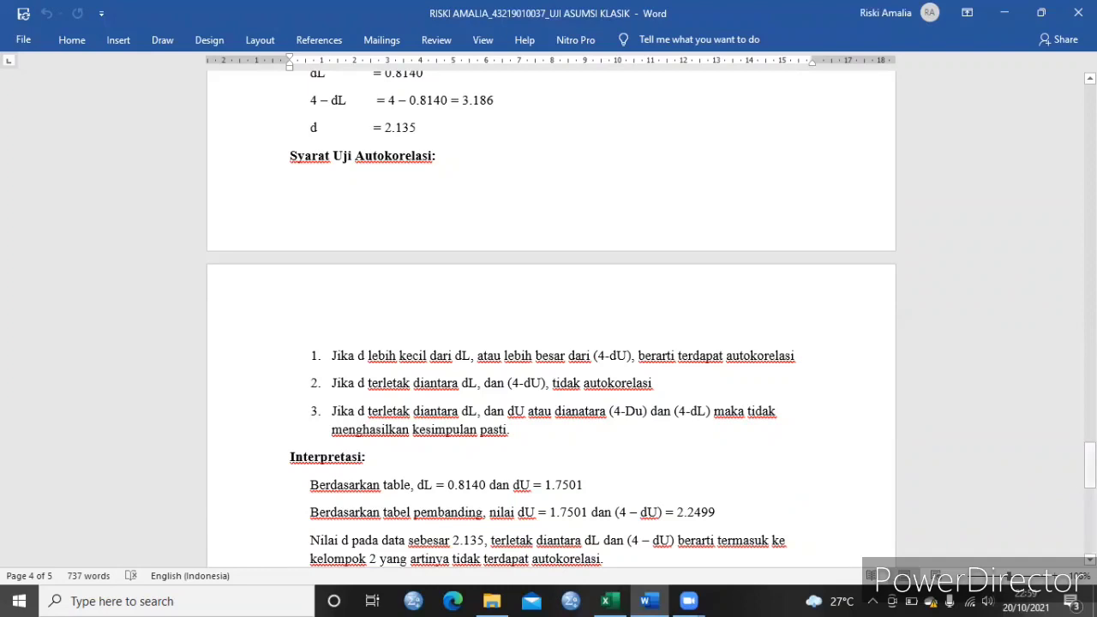
click(1090, 464)
drag(1090, 464, 1091, 483)
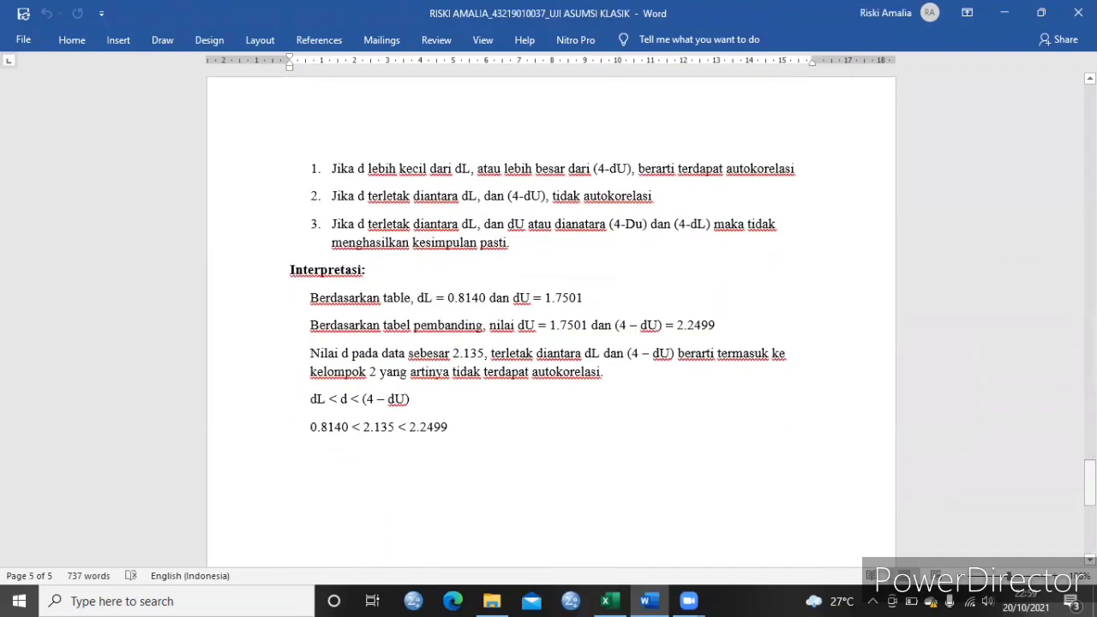